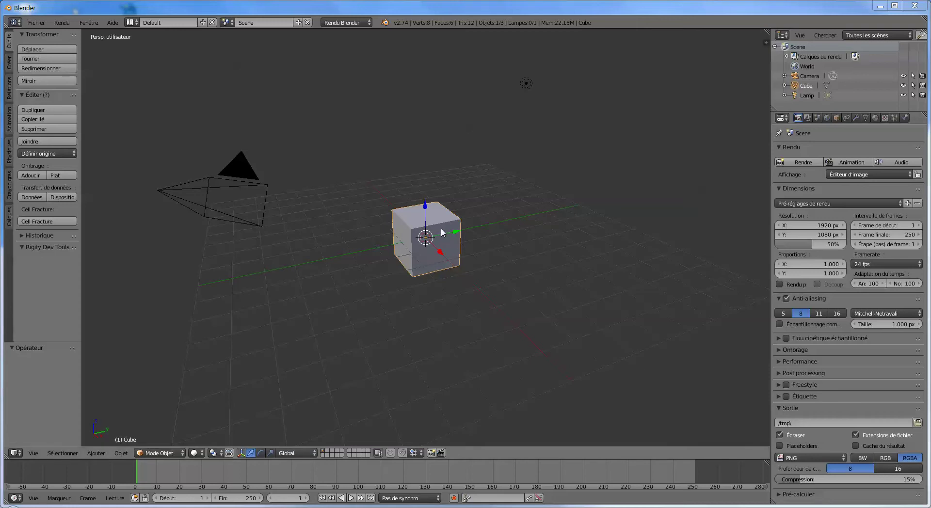
- Add an Ocean modifier to the cube and set its resolution to 14
click(858, 116)
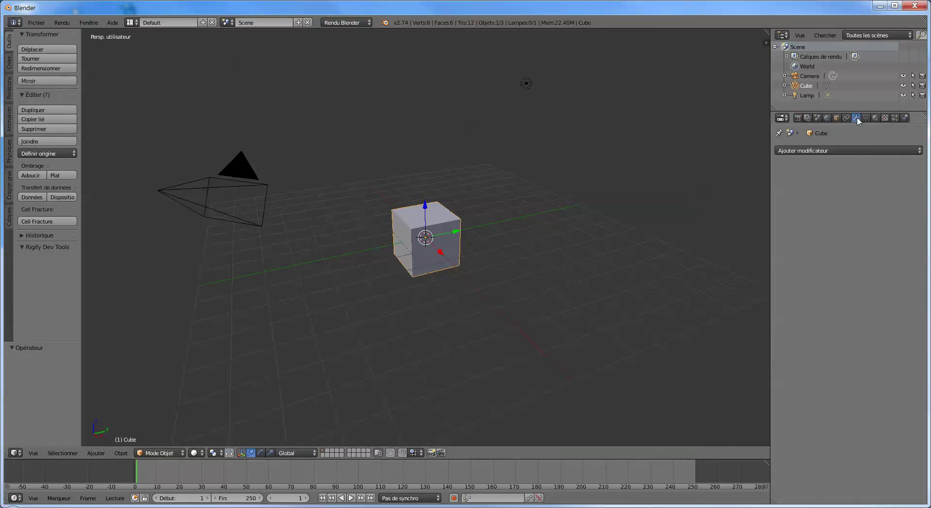
click(846, 149)
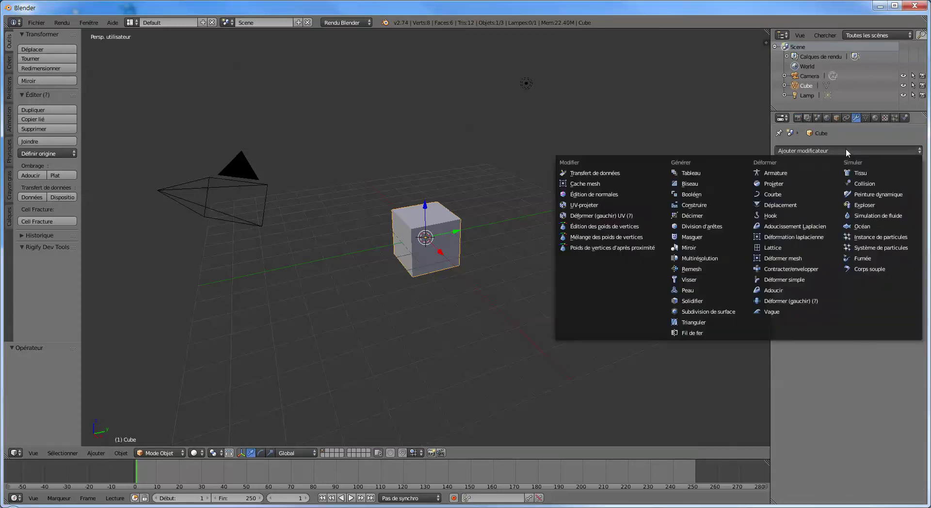
click(868, 227)
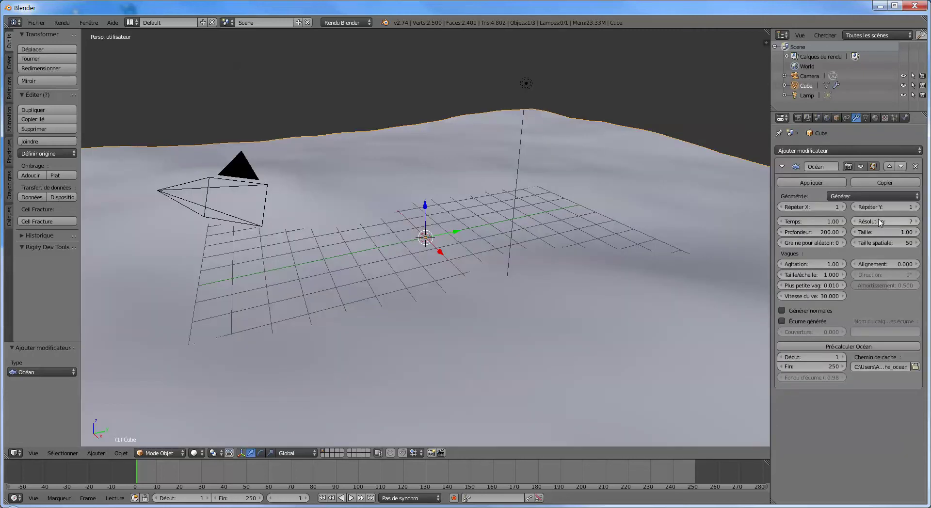
click(887, 221)
text(14)
key(Return)
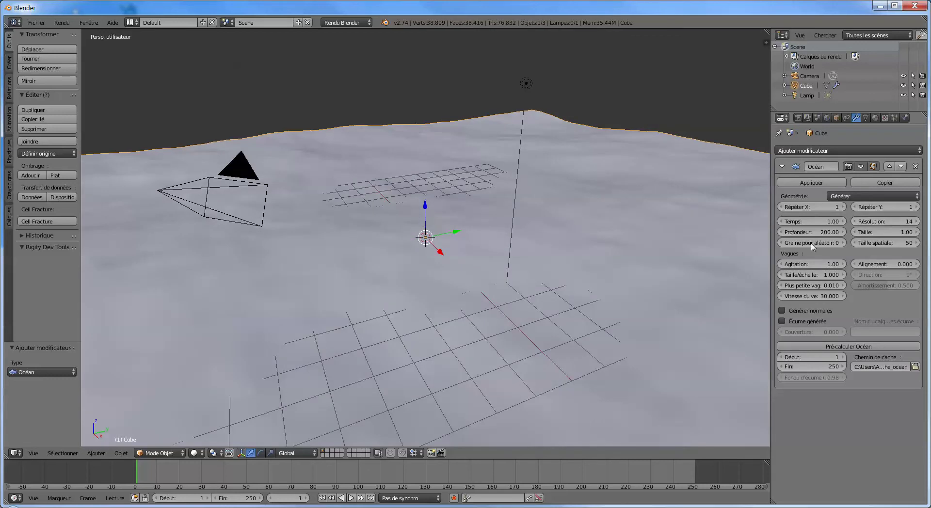
- Set the ocean's wave scale to 3
click(825, 274)
text(1.6)
text(3)
key(Return)
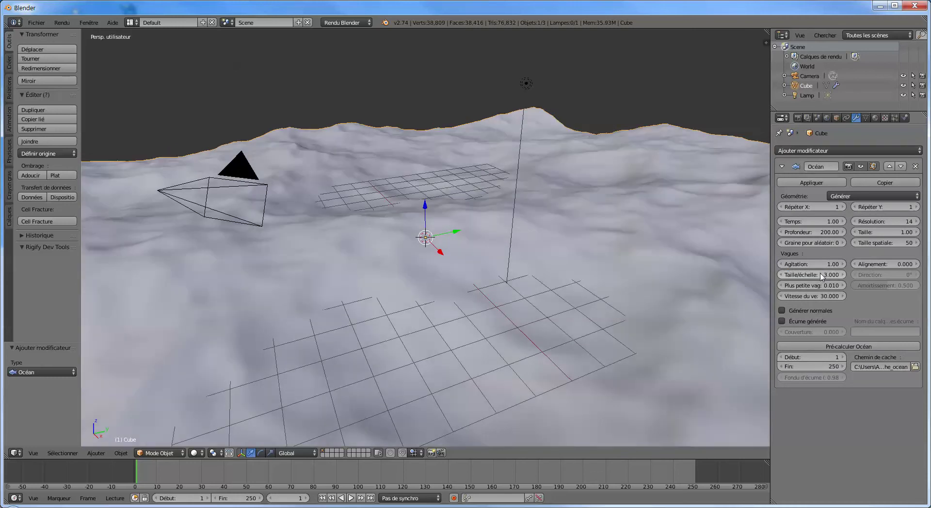
middle_drag(541, 252, 524, 249)
scroll(523, 252, down, 10)
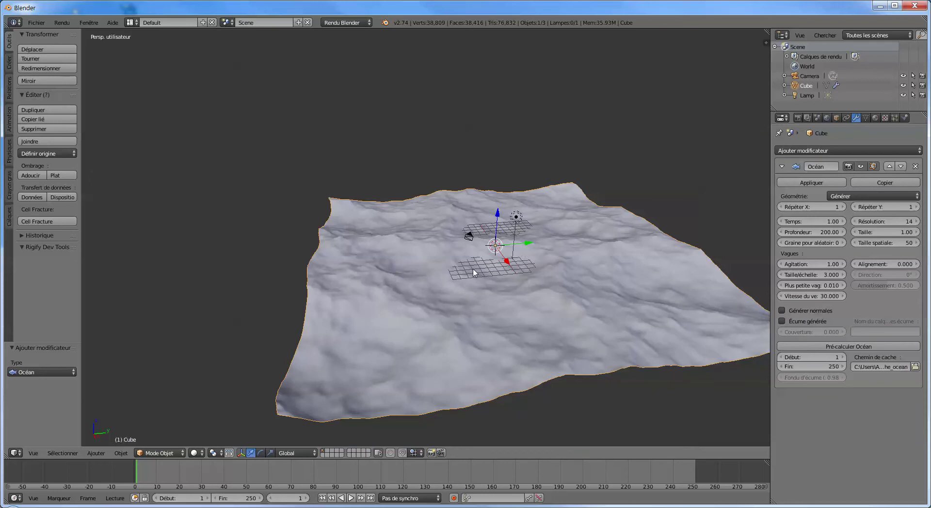
middle_drag(511, 262, 371, 158)
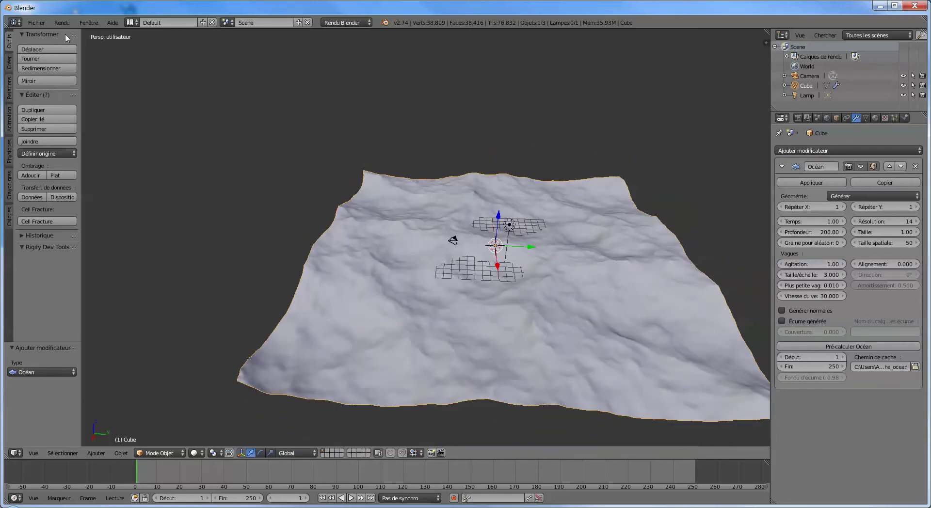
- Set the default interpolation for new F-curves to Linear in the user preferences and save them
click(36, 22)
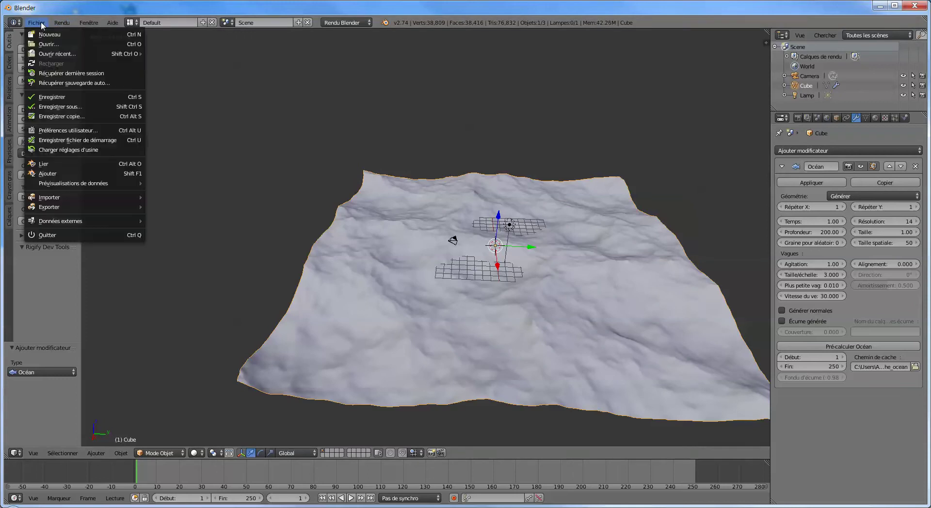
click(78, 131)
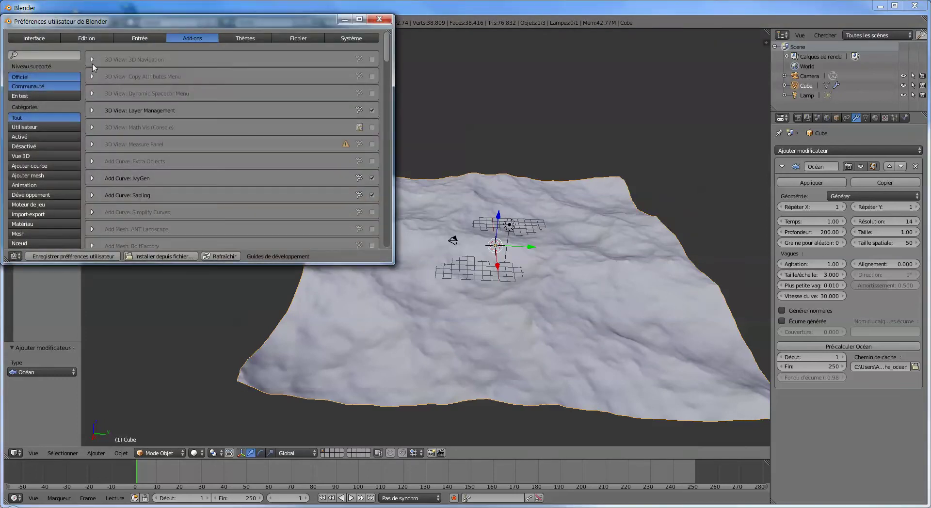
click(94, 39)
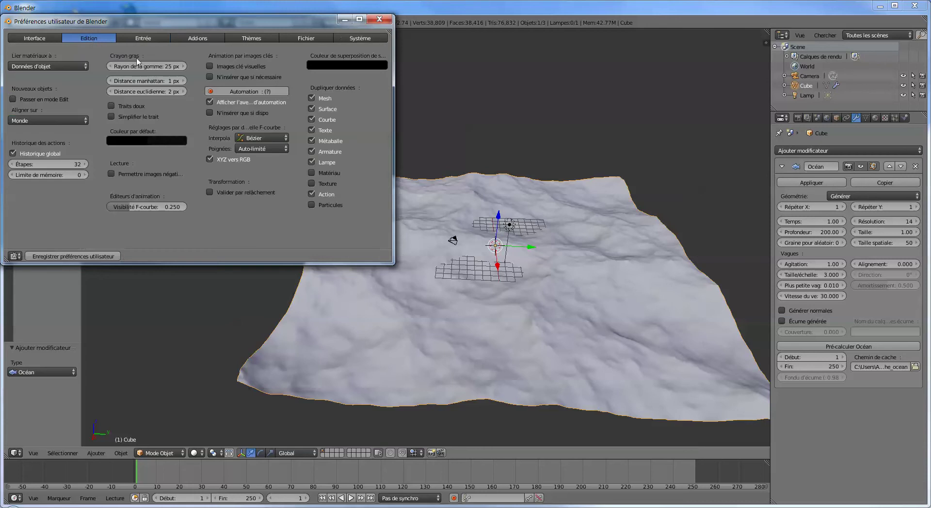
click(260, 139)
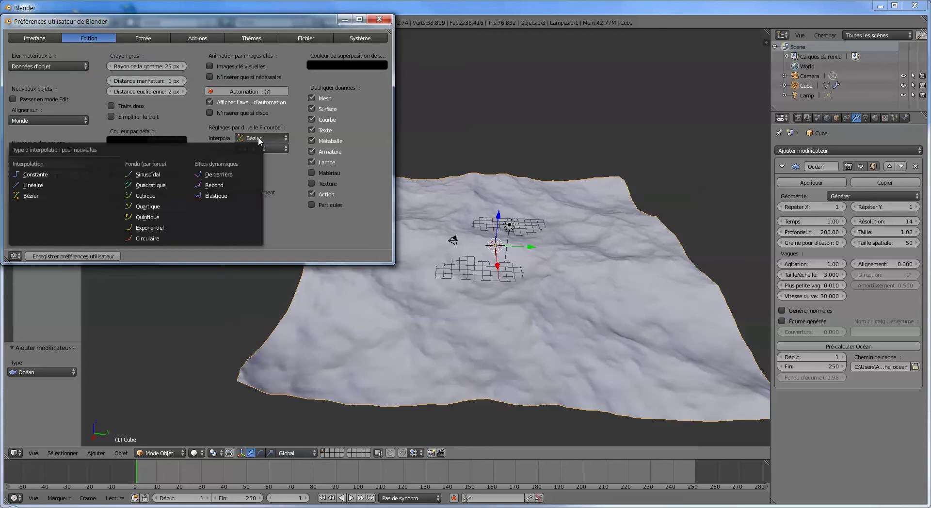
click(37, 184)
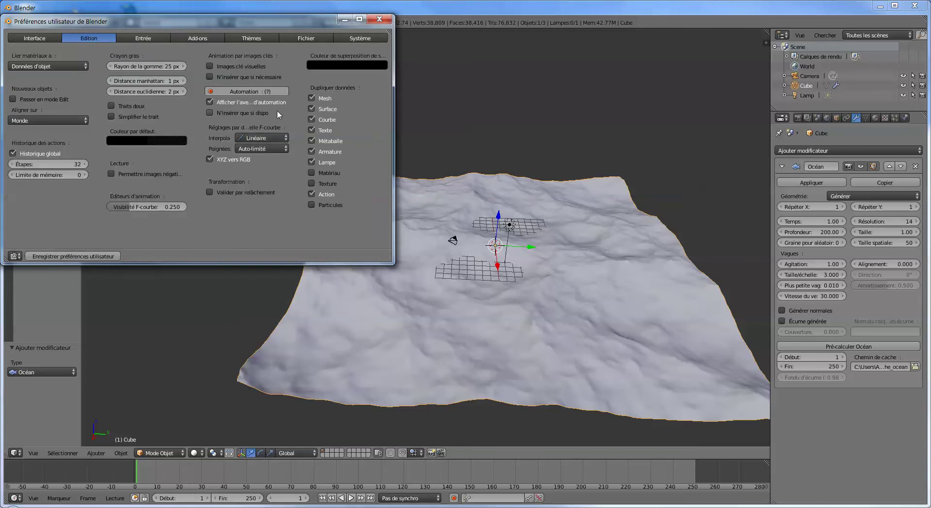
click(73, 256)
click(378, 20)
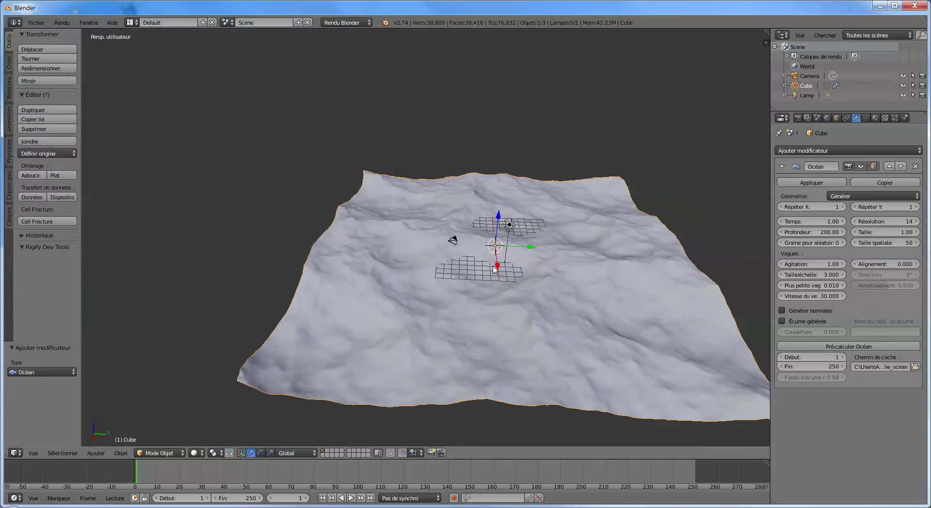
- Keyframe the ocean's time at 1.00 on frame 1 and at 5.00 on frame 250
right_click(811, 224)
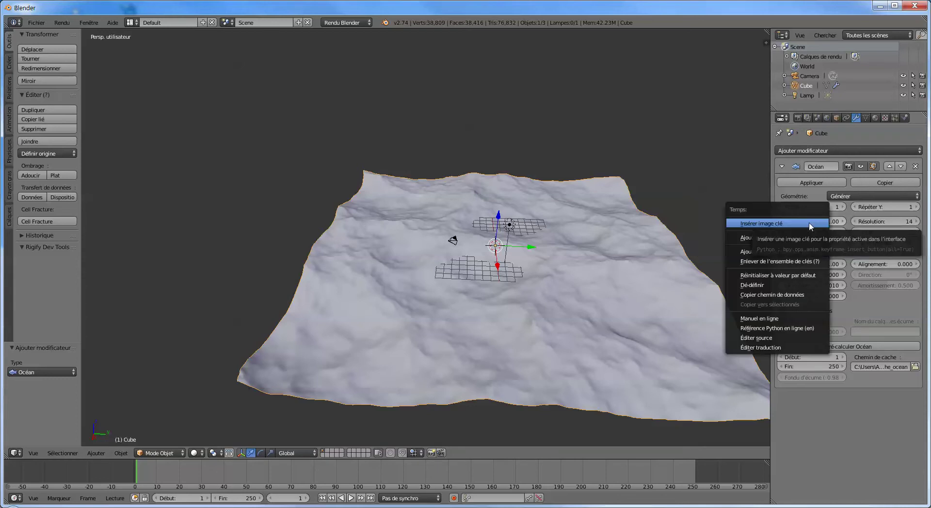
click(810, 224)
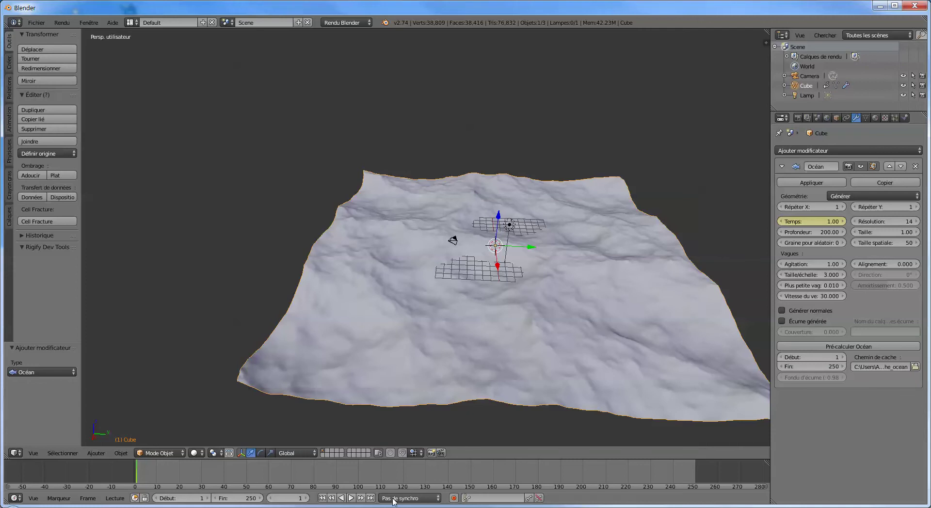
click(370, 498)
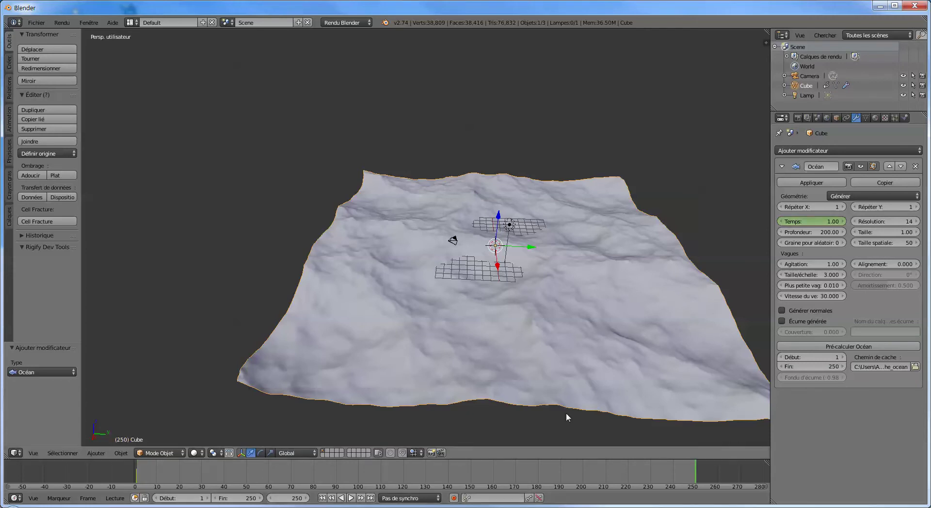
click(811, 221)
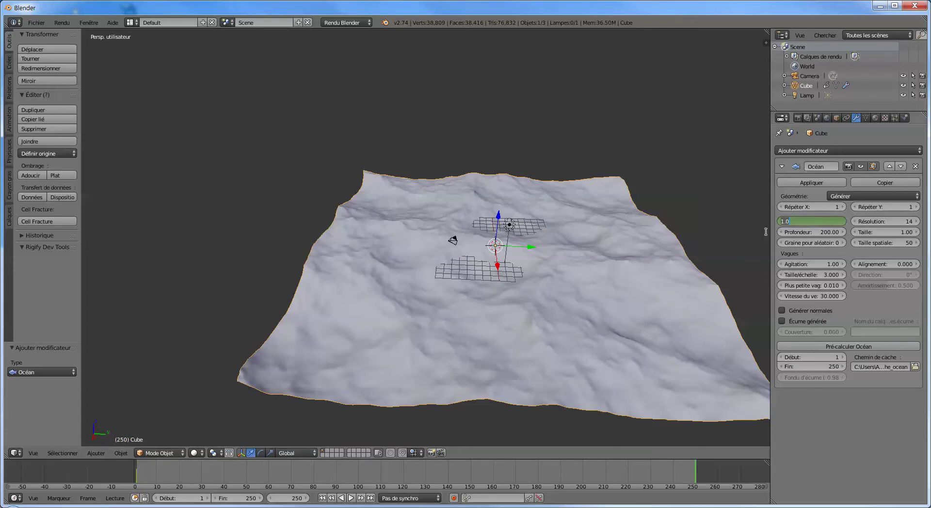
text(5)
key(Return)
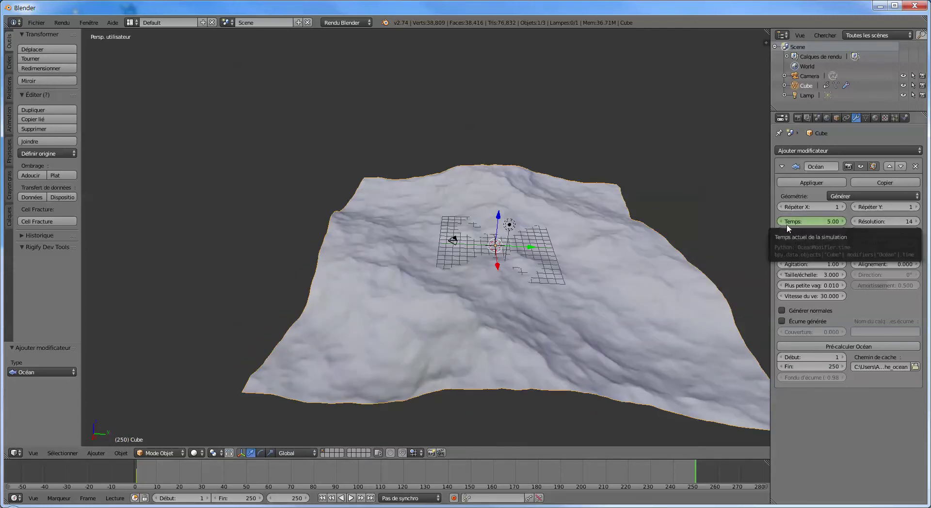
right_click(816, 224)
click(814, 221)
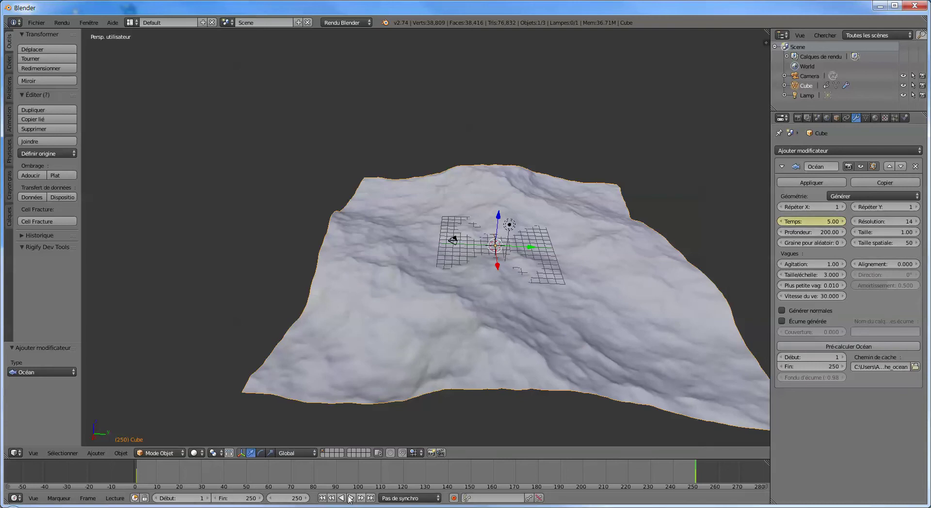
- Play the ocean animation from the first frame to check the wave motion, and stop playback
click(322, 498)
click(350, 497)
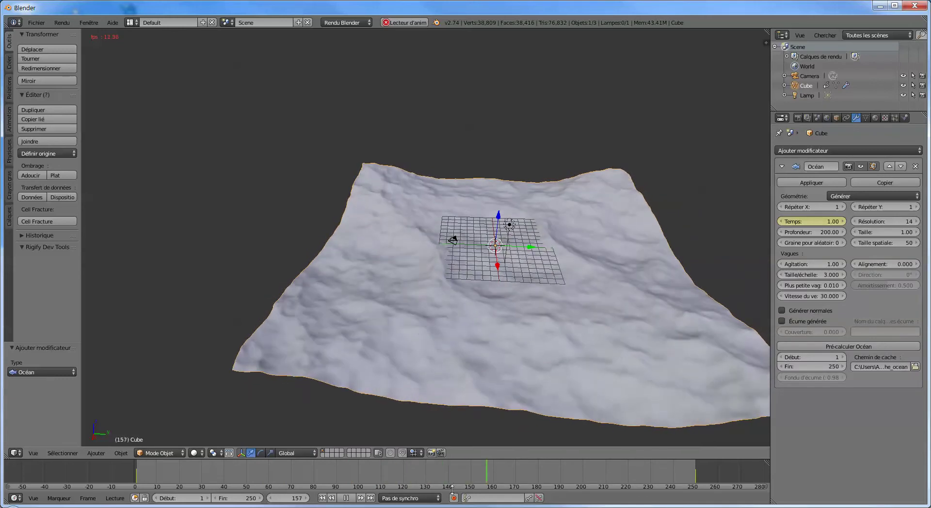
click(385, 22)
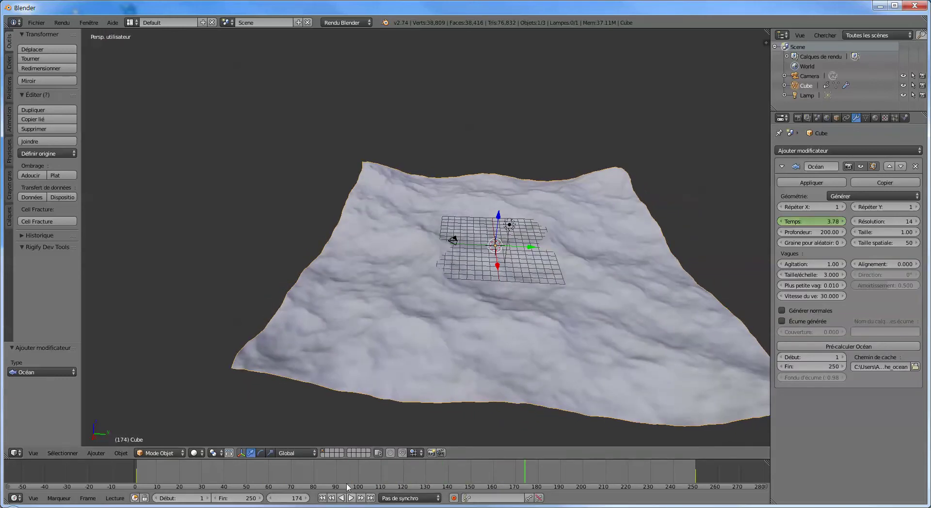
- Append the bateau group from the old-boat blend file into the scene
click(38, 23)
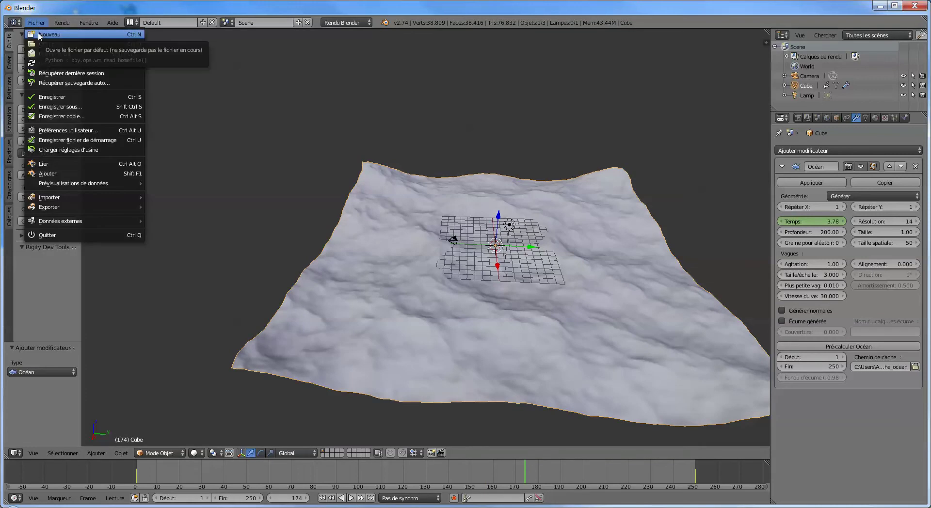
click(55, 173)
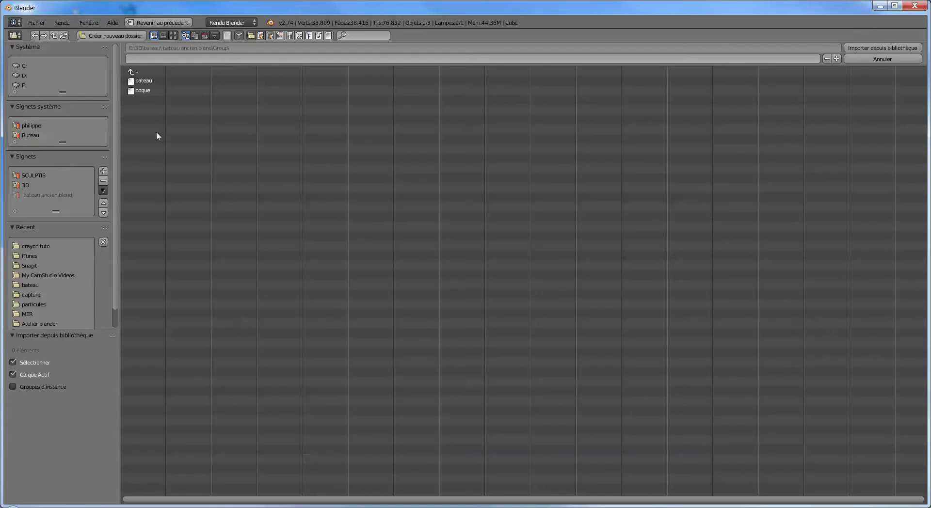
click(139, 81)
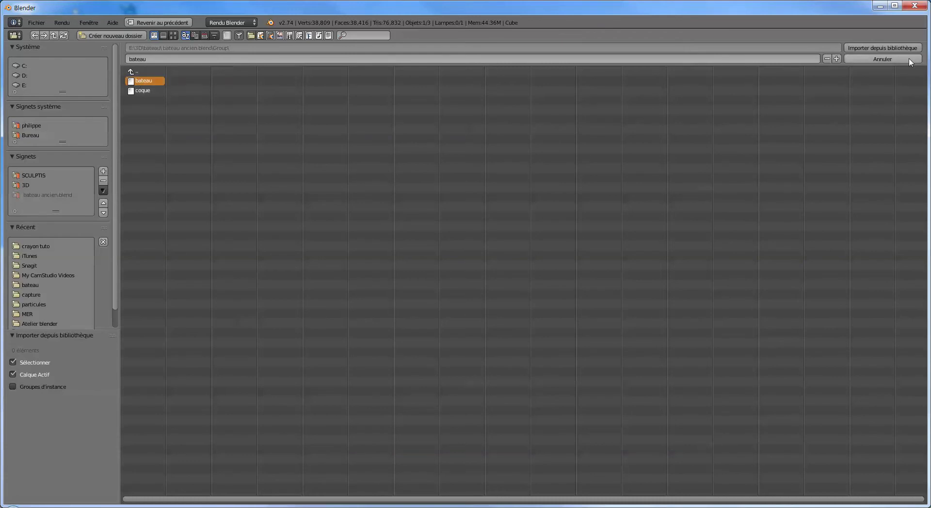
click(883, 48)
middle_drag(531, 235, 606, 184)
- Switch the render engine to Cycles and inspect the boat up close
click(360, 23)
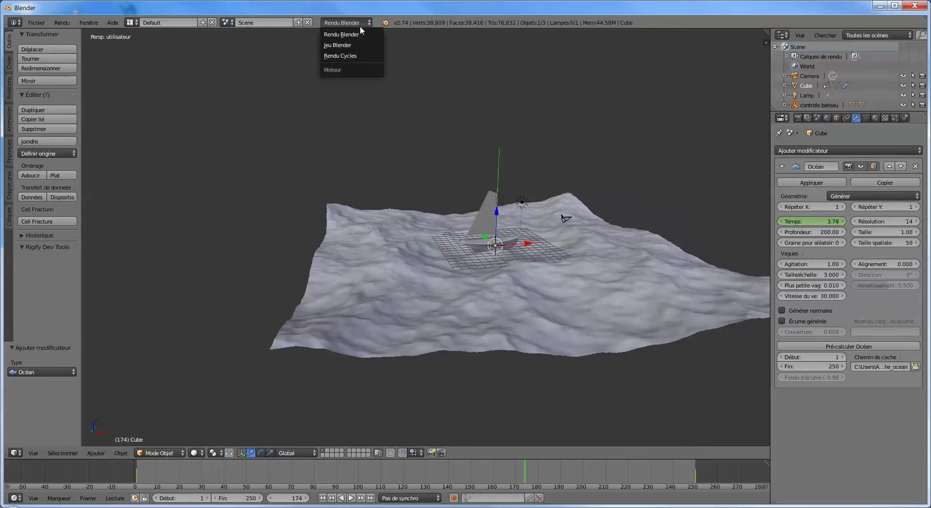
click(339, 56)
scroll(518, 237, up, 8)
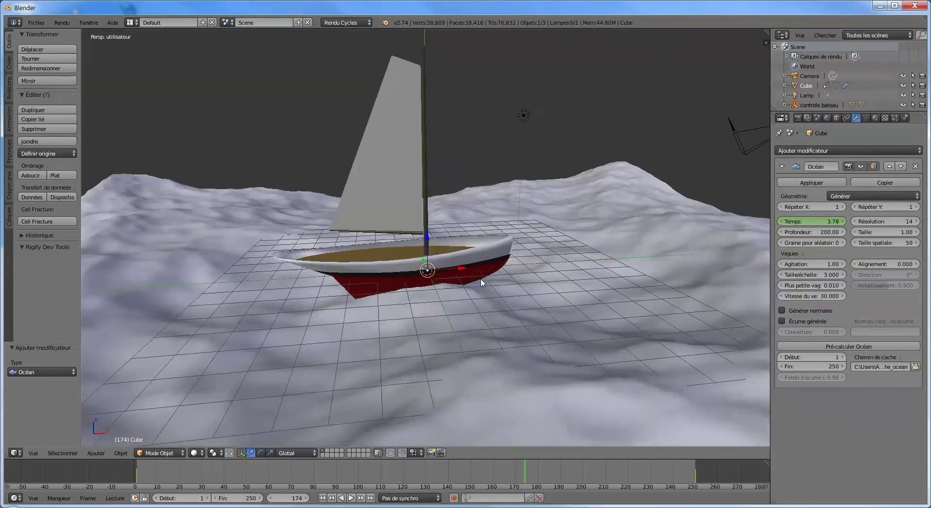
scroll(447, 248, up, 1)
scroll(447, 247, down, 2)
mouse_move(447, 247)
middle_down()
mouse_move(436, 240)
mouse_move(435, 250)
mouse_move(444, 241)
middle_up()
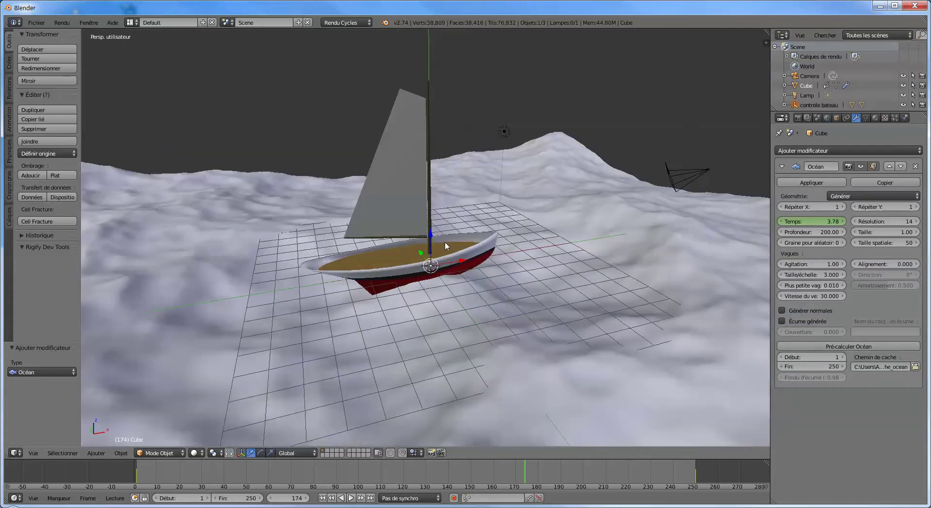
- Select the boat's control object and expand its hierarchy in the outliner down to the hull and sail
right_click(429, 49)
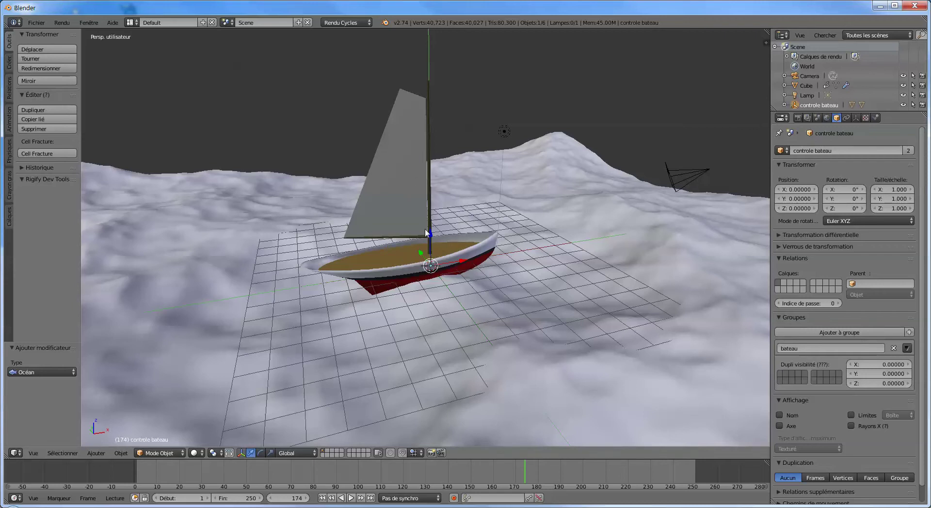
click(784, 105)
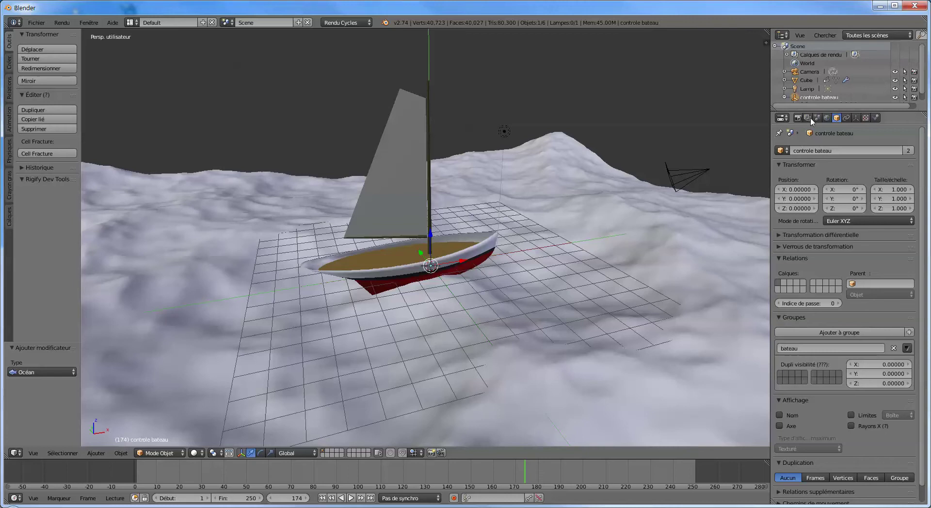
scroll(870, 97, down, 2)
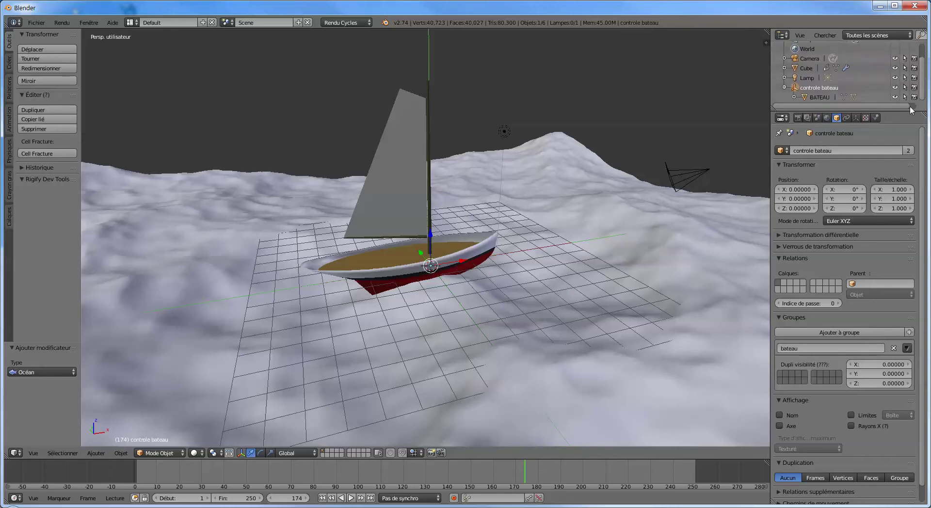
click(795, 98)
scroll(921, 83, down, 2)
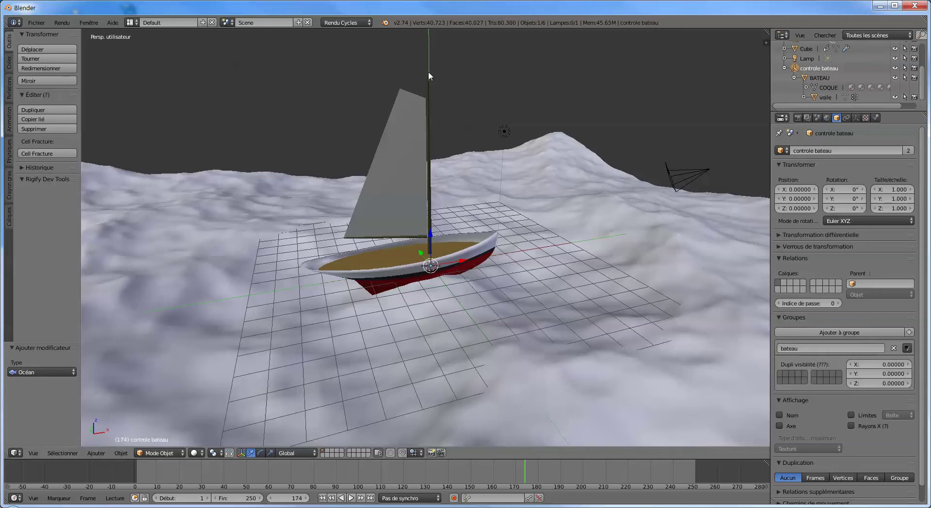
- Try moving the whole boat with its control object, leaving it at its original position
key(g)
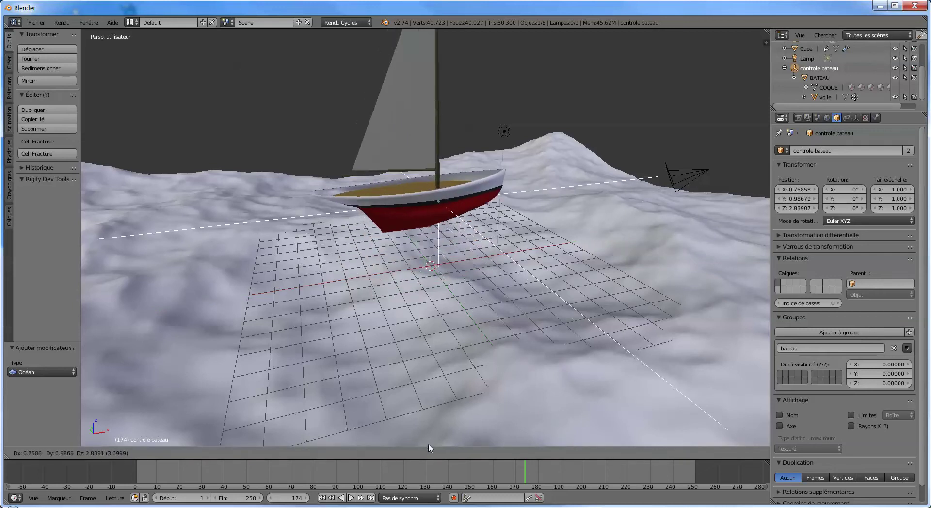
key(Escape)
scroll(421, 380, down, 6)
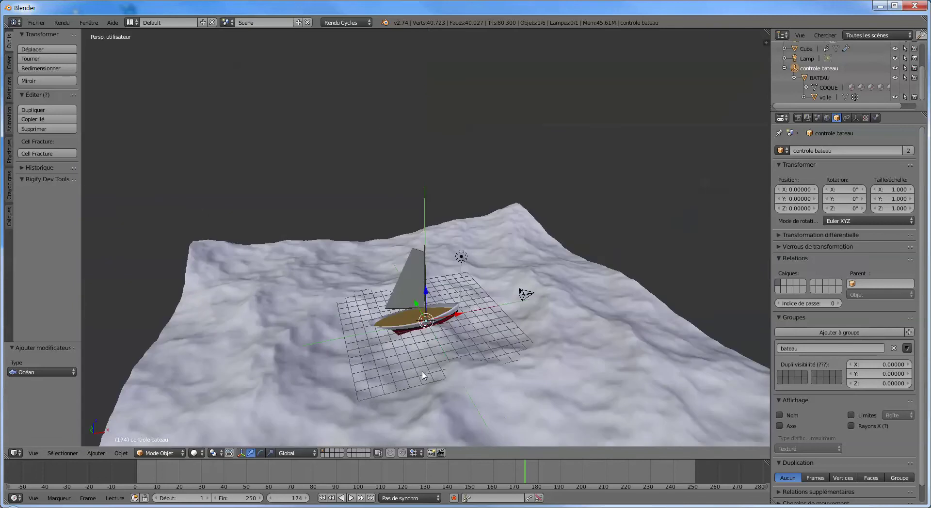
middle_drag(457, 379, 343, 265)
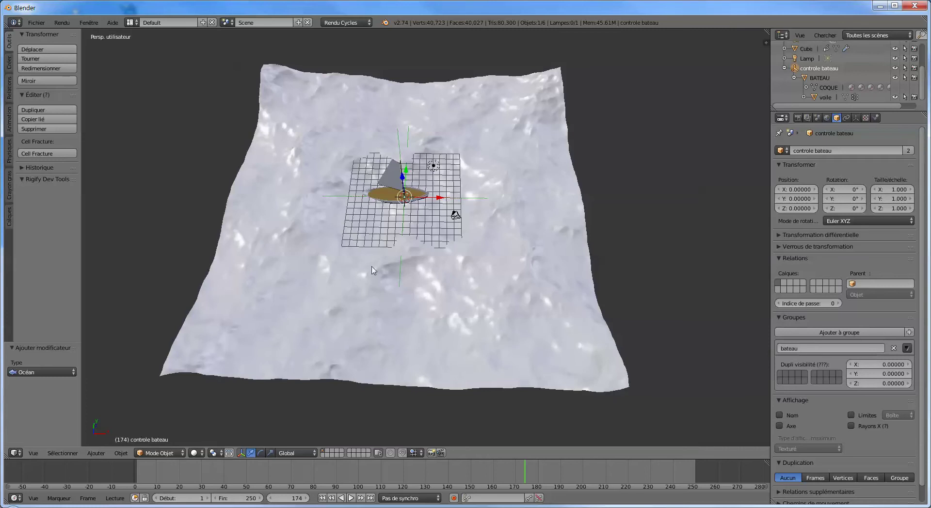
middle_drag(531, 215, 532, 194)
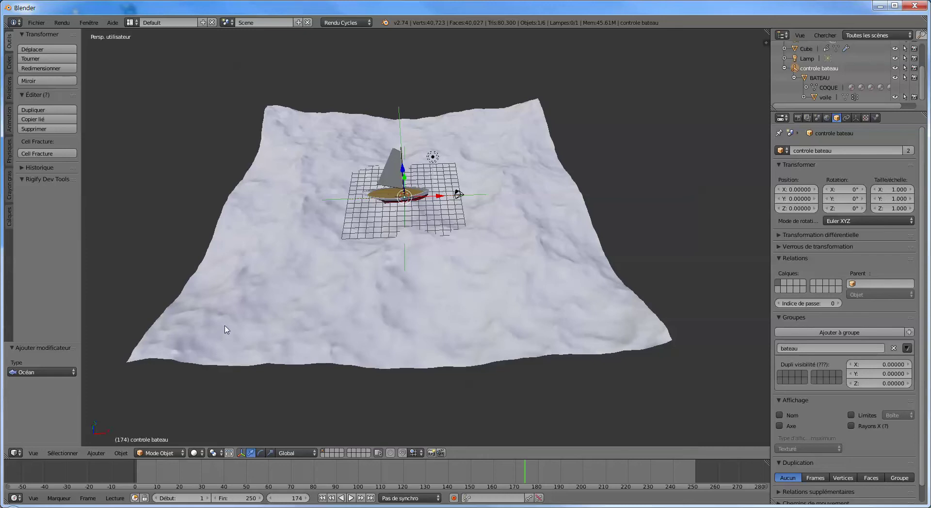
- Add a mesh cube at the centre of the boat from the top view
scroll(219, 331, down, 4)
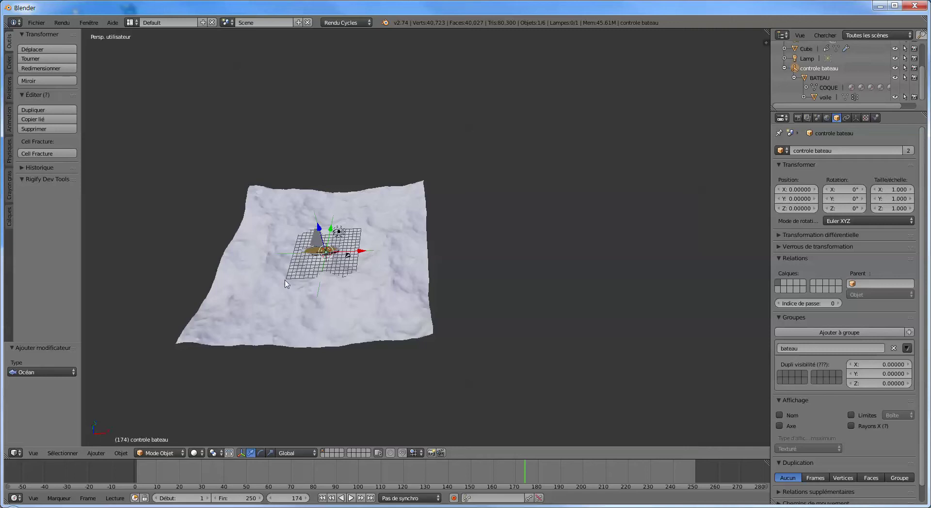
key(KP_7)
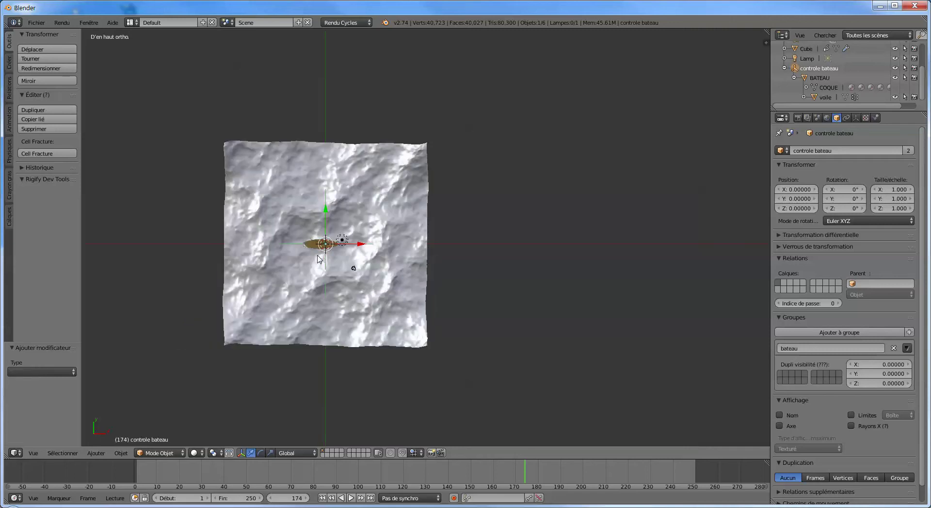
scroll(320, 252, up, 7)
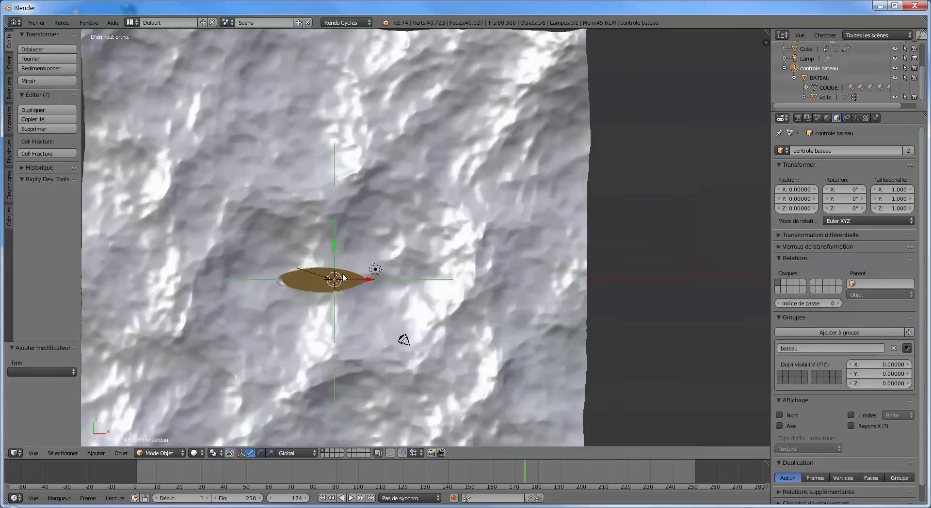
scroll(343, 277, up, 1)
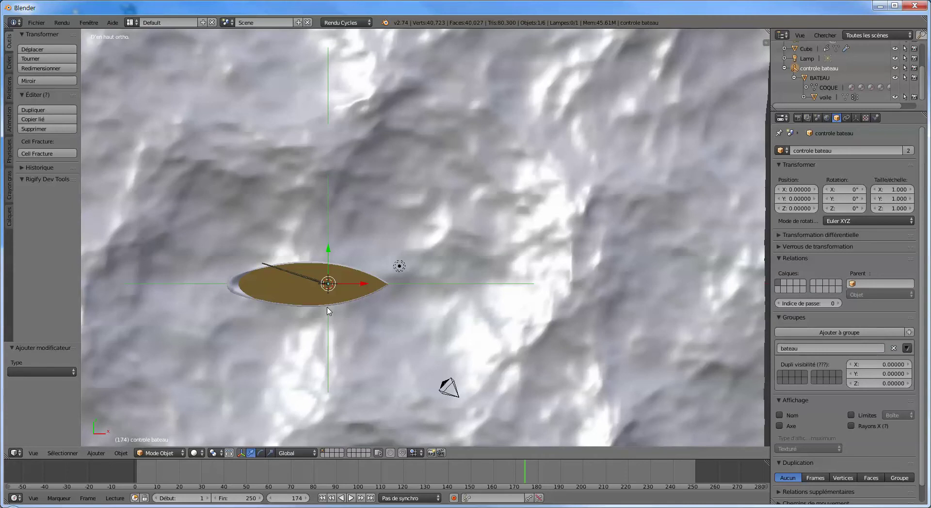
key(shift+a)
mouse_move(330, 308)
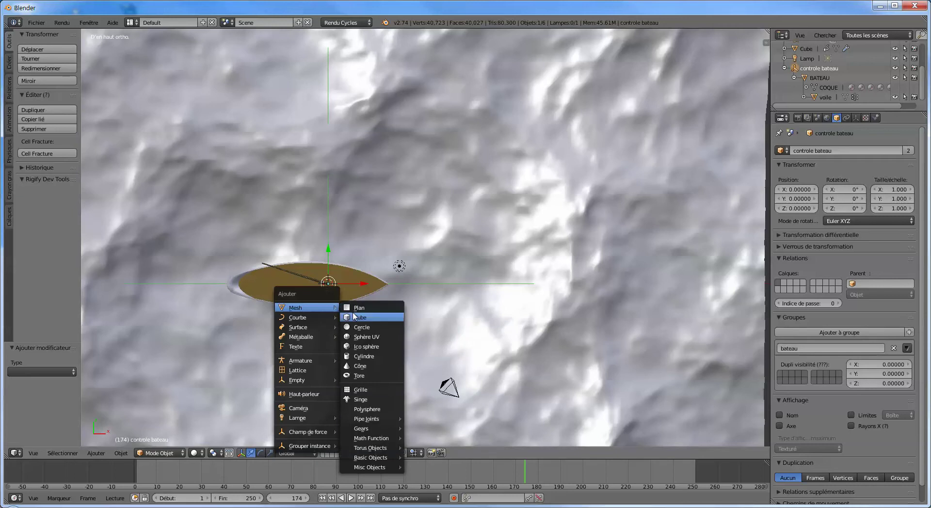
click(353, 316)
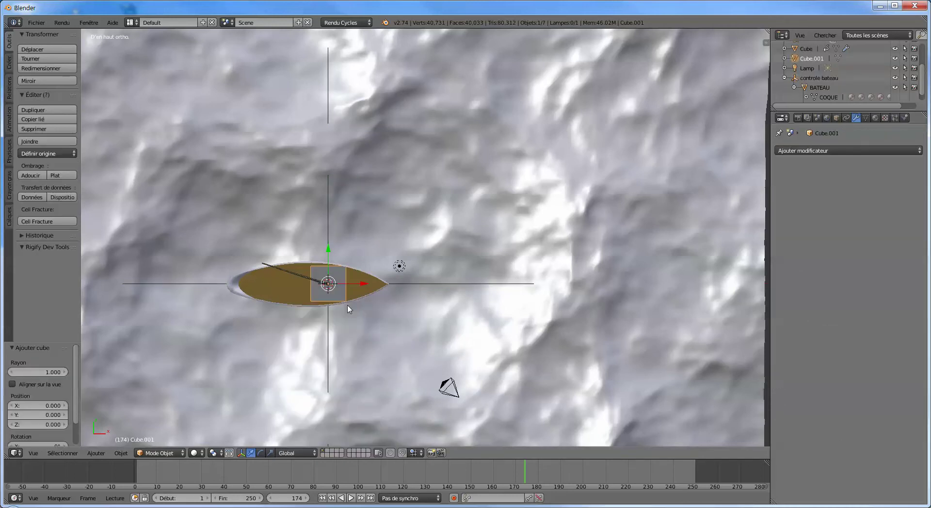
- Stretch the new cube along the Z axis by a factor of about 14 into a tall column
middle_drag(342, 321, 346, 248)
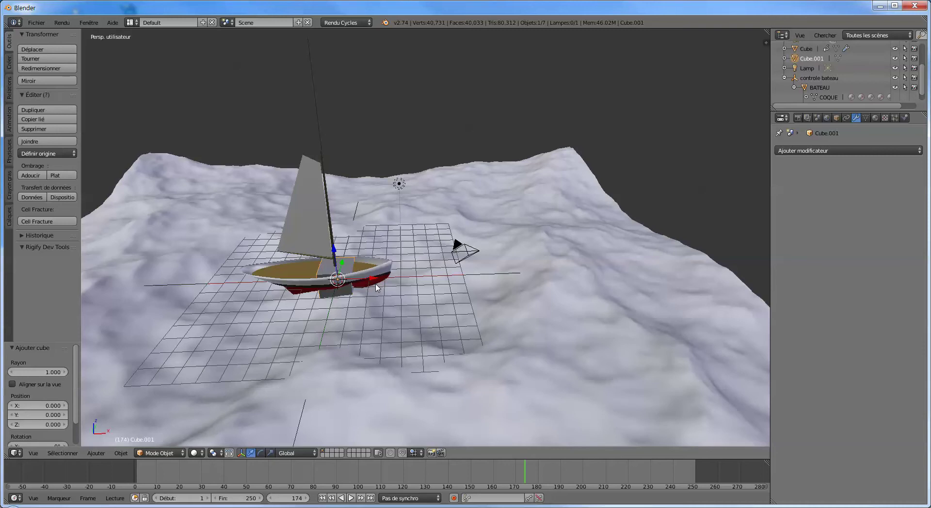
key(s)
key(z)
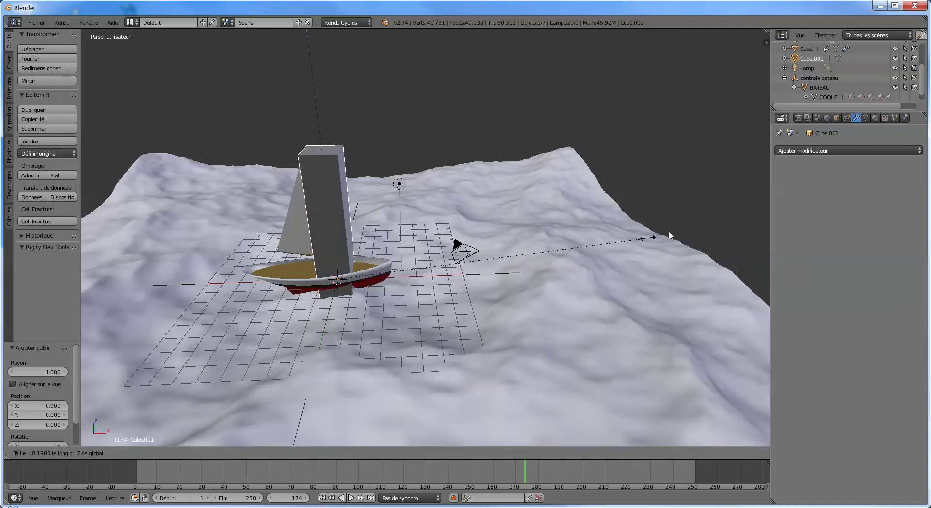
click(180, 205)
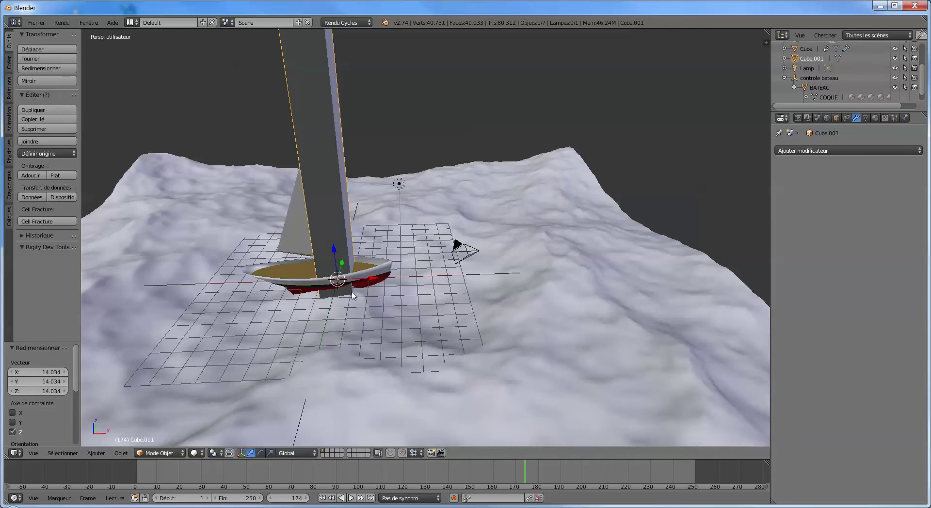
- Scale the column uniformly by about 1.75, then lengthen it along X by about 3.45 to enclose the boat
key(s)
click(370, 290)
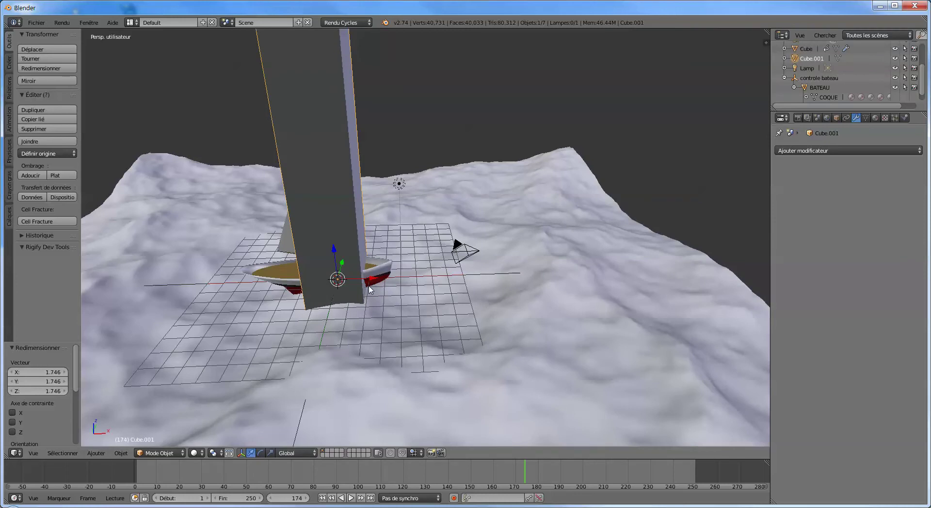
key(s)
key(x)
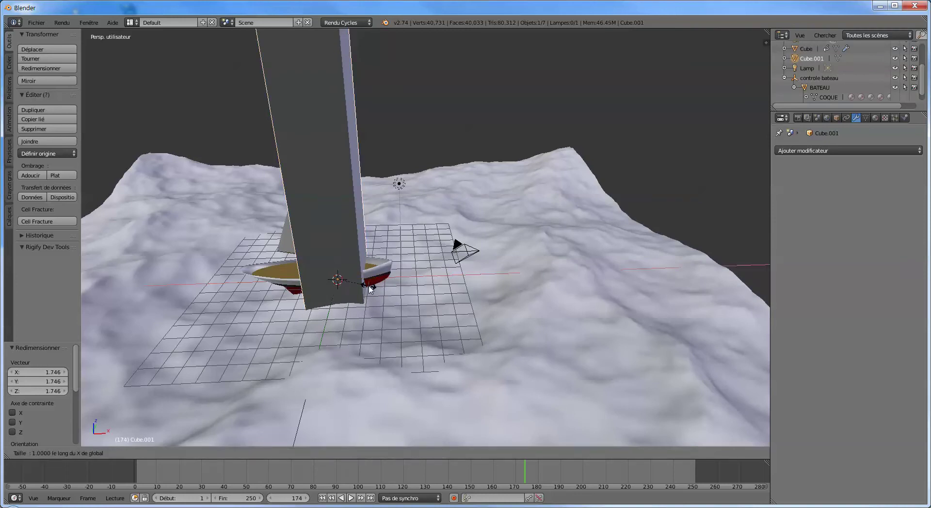
click(447, 271)
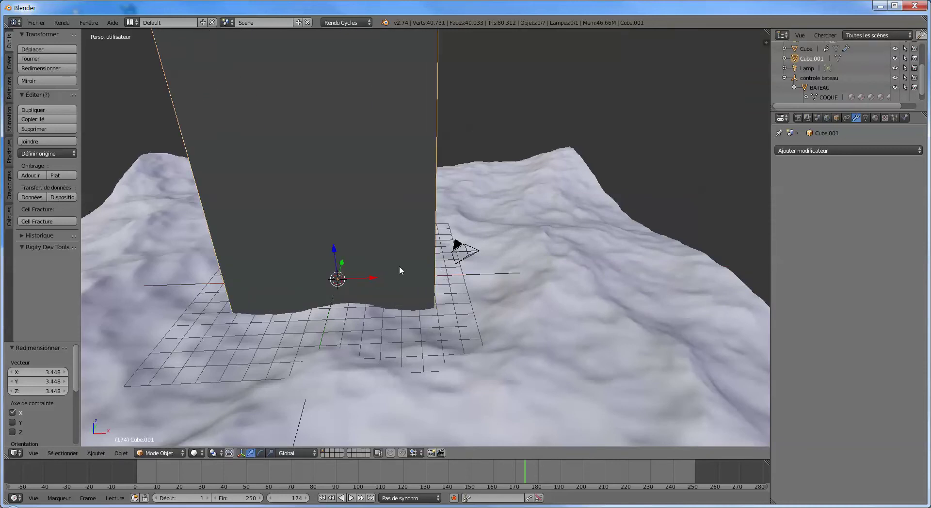
- Set the tall box's maximum display type to wireframe (Fil de fer) so the boat shows through it
scroll(395, 265, down, 2)
middle_drag(358, 251, 361, 286)
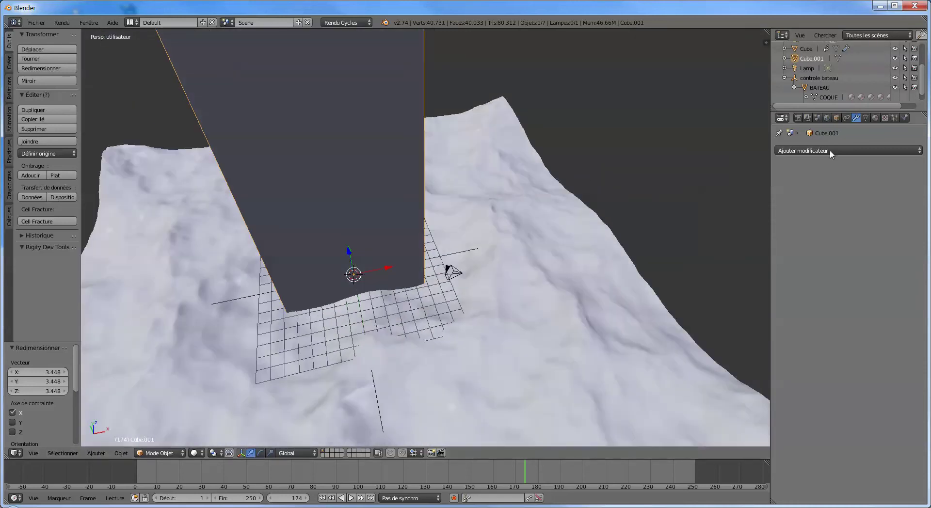
click(836, 118)
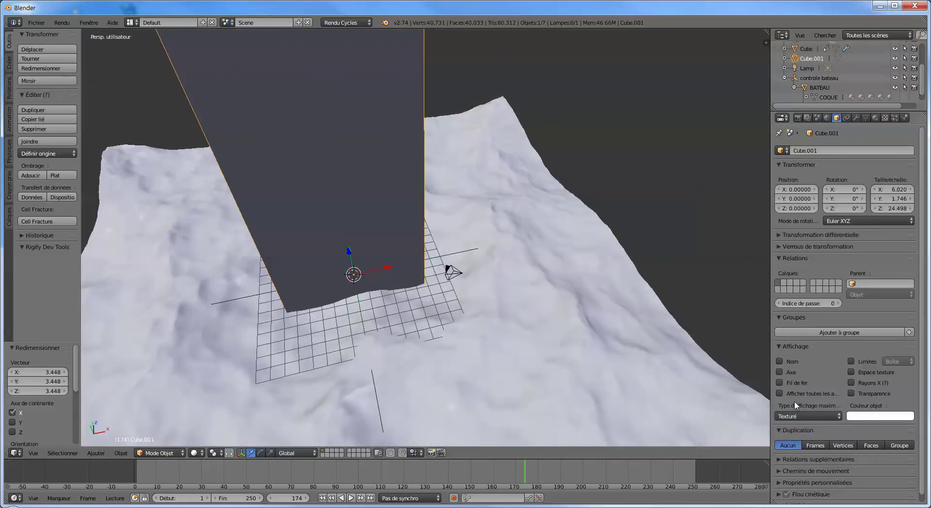
click(801, 416)
click(763, 393)
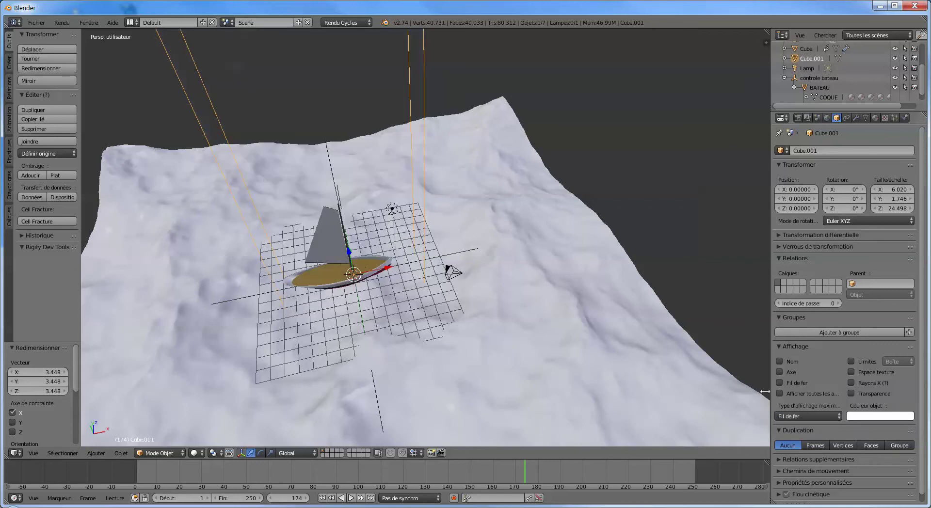
- Widen the wireframe box along the Y axis by a factor of about 1.17 around the hull
middle_drag(439, 252, 454, 238)
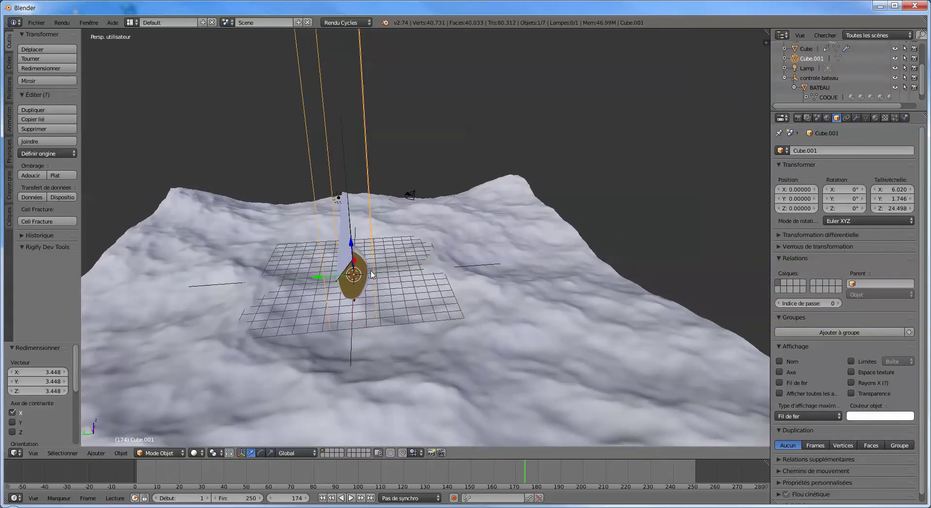
key(s)
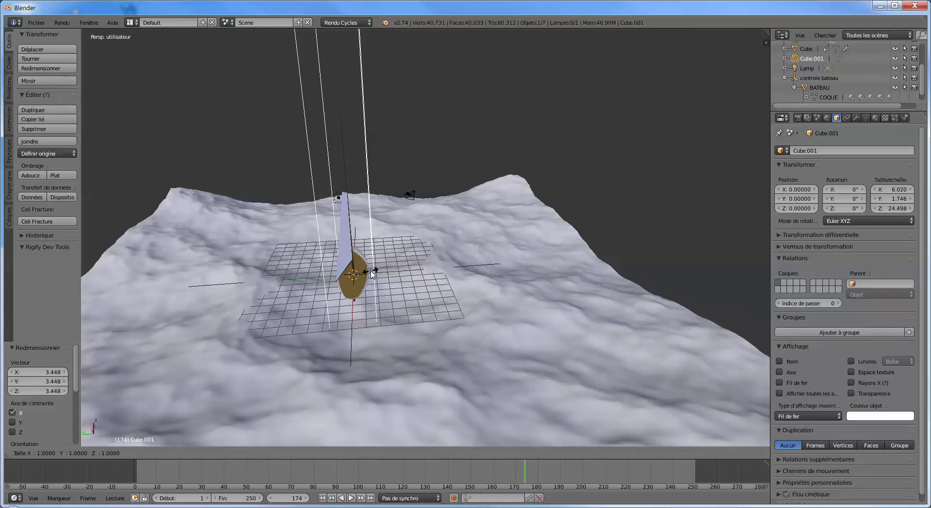
key(y)
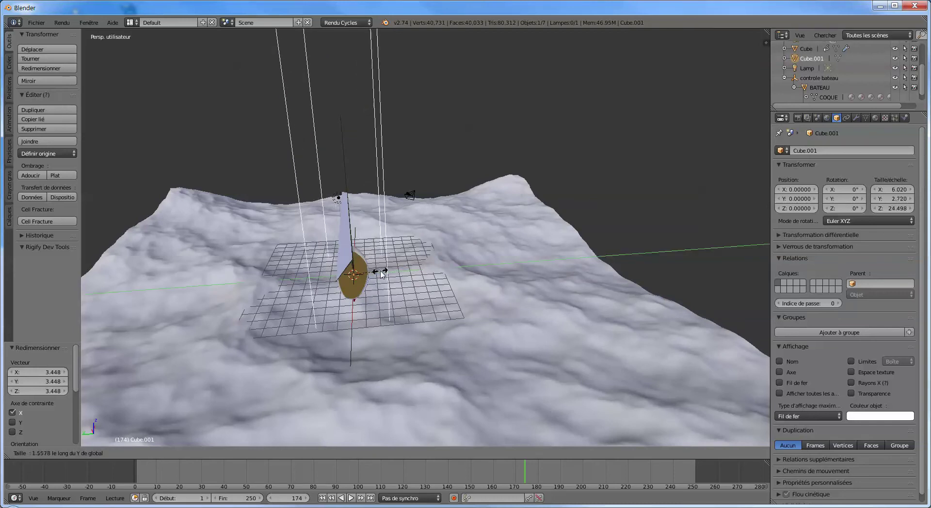
click(375, 274)
middle_drag(362, 300, 420, 214)
scroll(419, 214, down, 5)
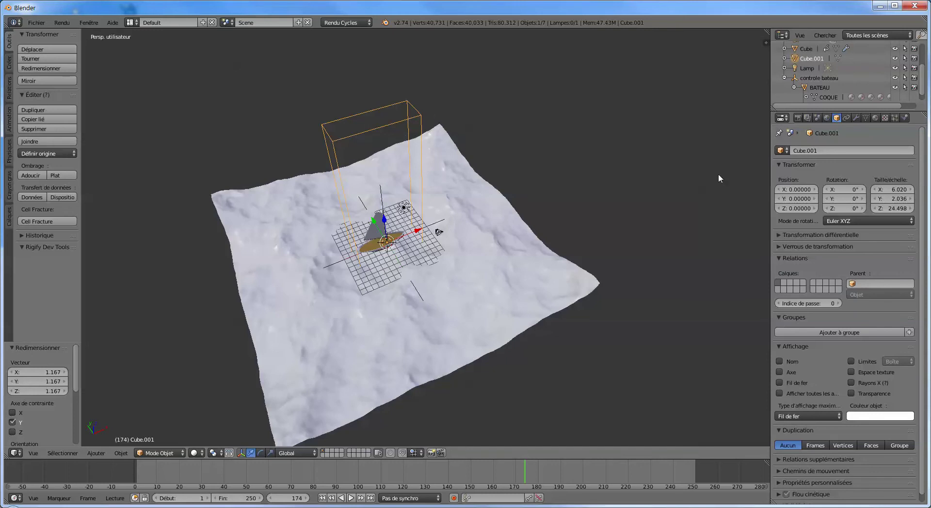
- Enable dynamic paint physics on the wireframe box and add it as a brush (Brosse)
click(905, 118)
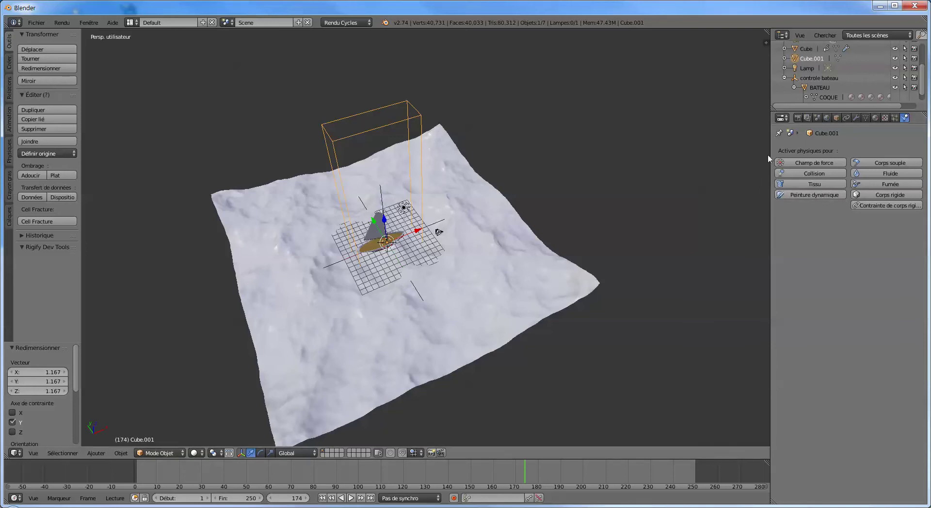
drag(771, 145, 736, 160)
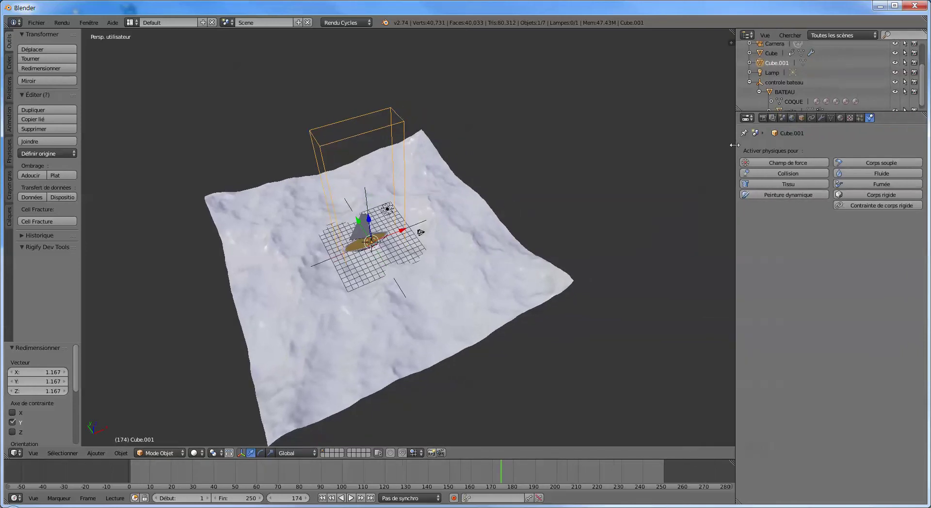
click(801, 196)
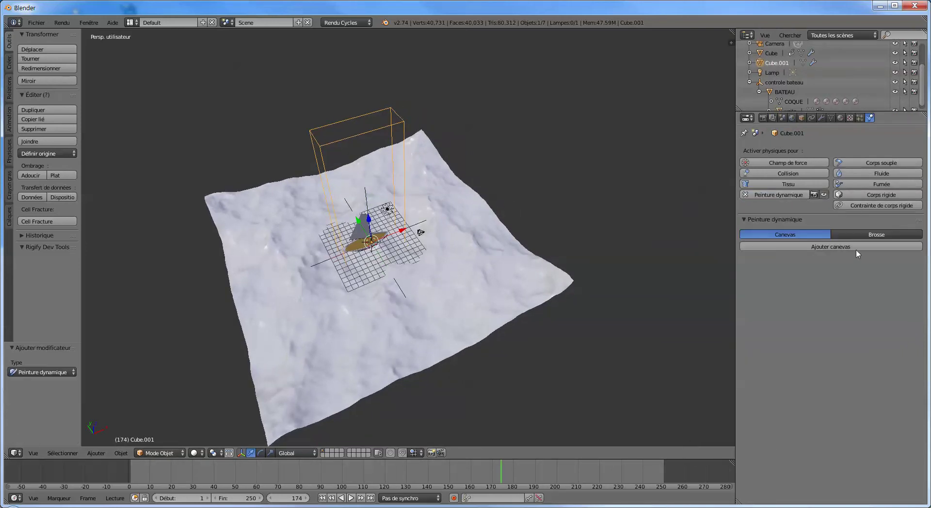
click(876, 235)
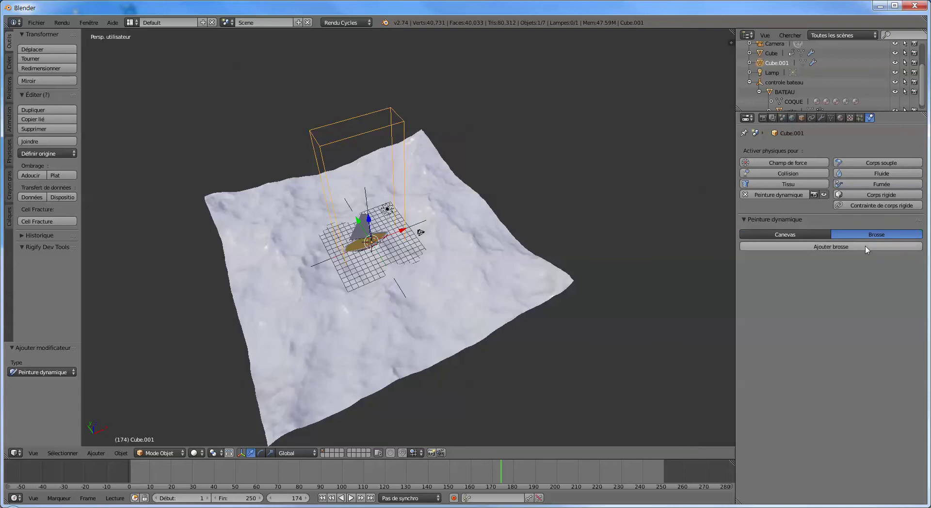
click(866, 248)
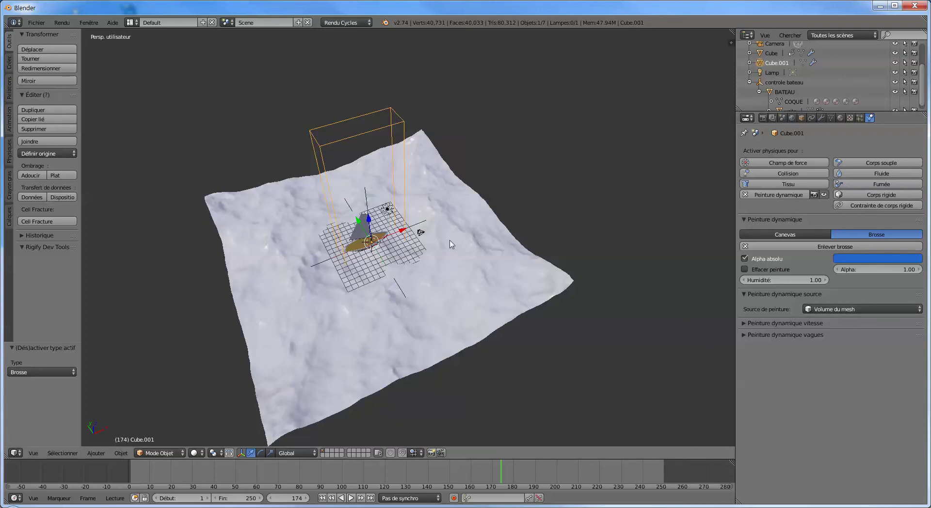
- Enable dynamic paint on the ocean mesh and add it as a canvas (Canevas)
right_click(456, 211)
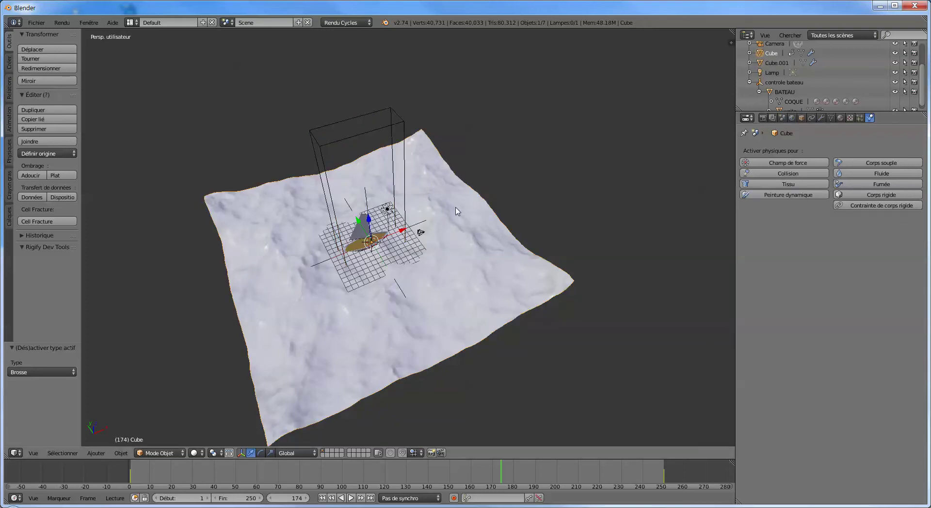
click(809, 196)
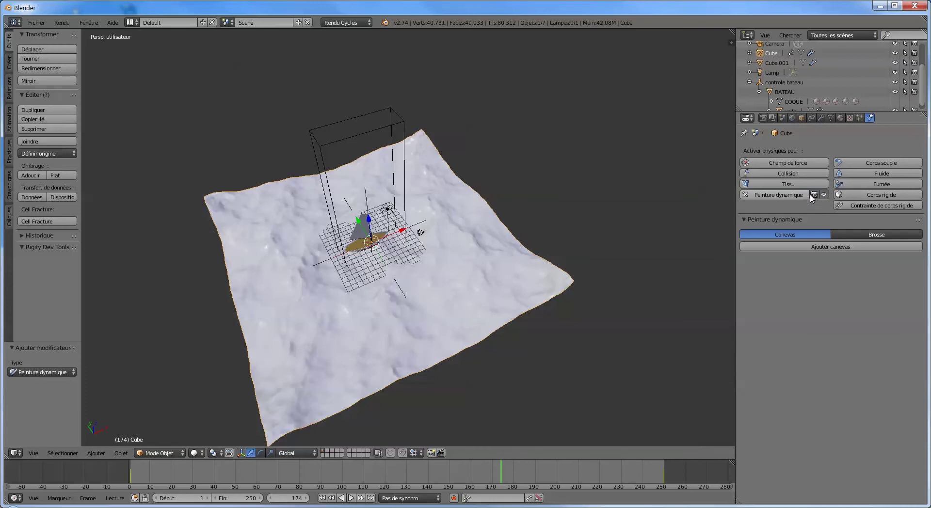
click(816, 248)
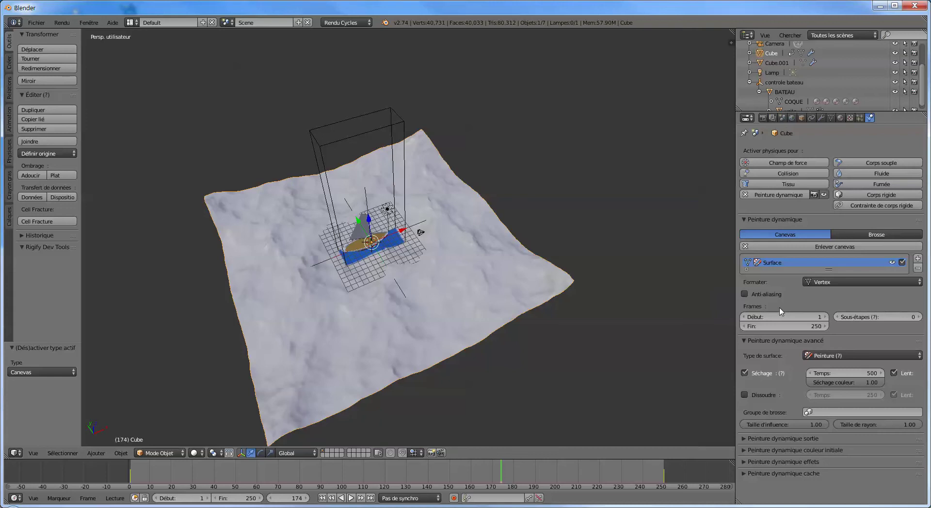
- Set the ocean canvas's dynamic paint surface type to weight (Poids)
middle_drag(543, 286, 571, 273)
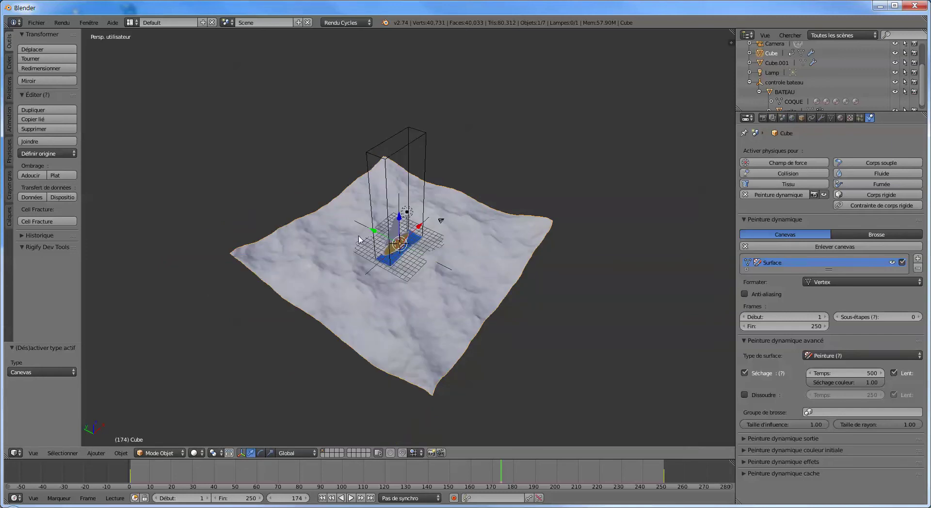
shift+middle_drag(321, 237, 359, 239)
scroll(358, 239, up, 1)
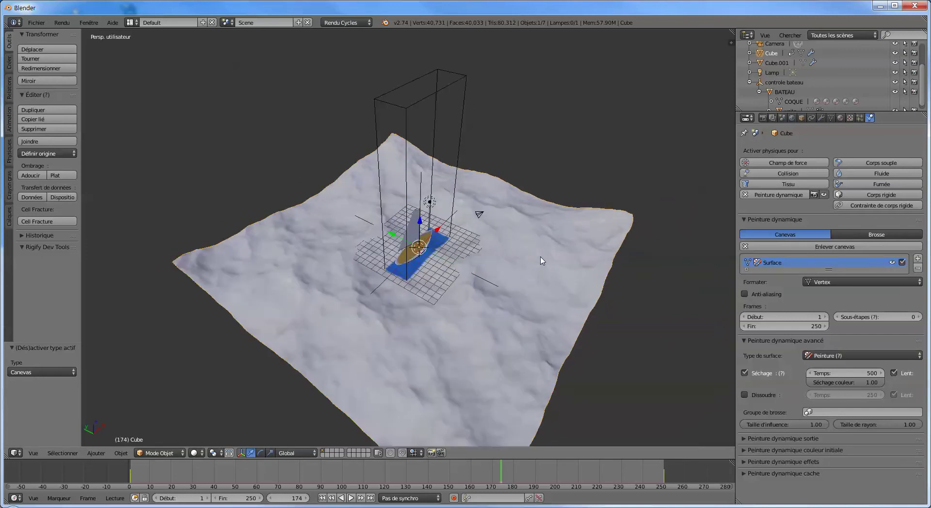
mouse_move(477, 259)
middle_down()
mouse_move(470, 245)
mouse_move(456, 266)
mouse_move(454, 258)
mouse_move(476, 274)
middle_up()
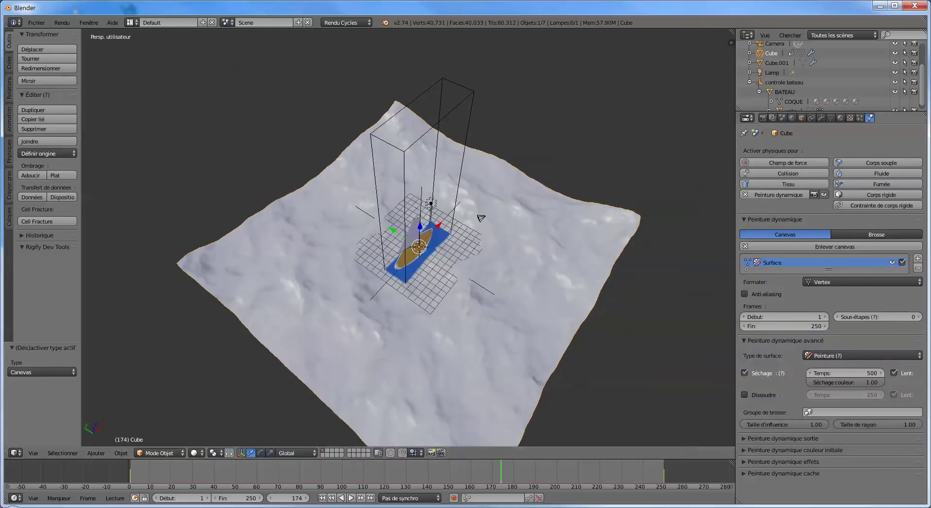
click(858, 360)
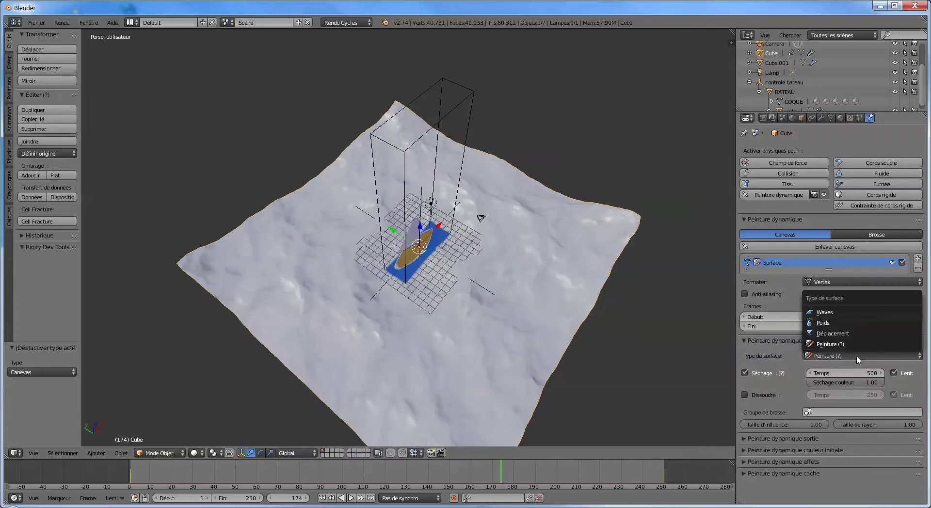
click(833, 324)
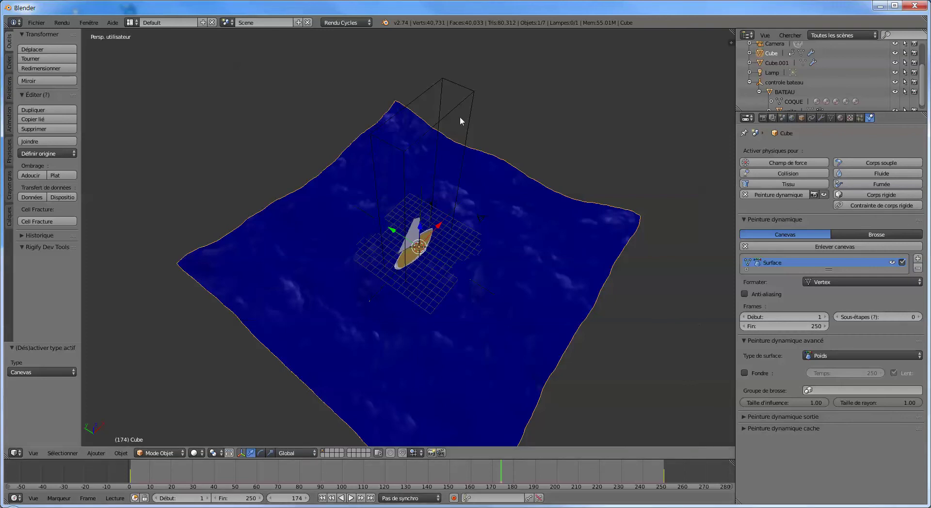
- Select the wireframe brush box and play the animation to check the weight painted on the ocean around the boat
right_click(465, 96)
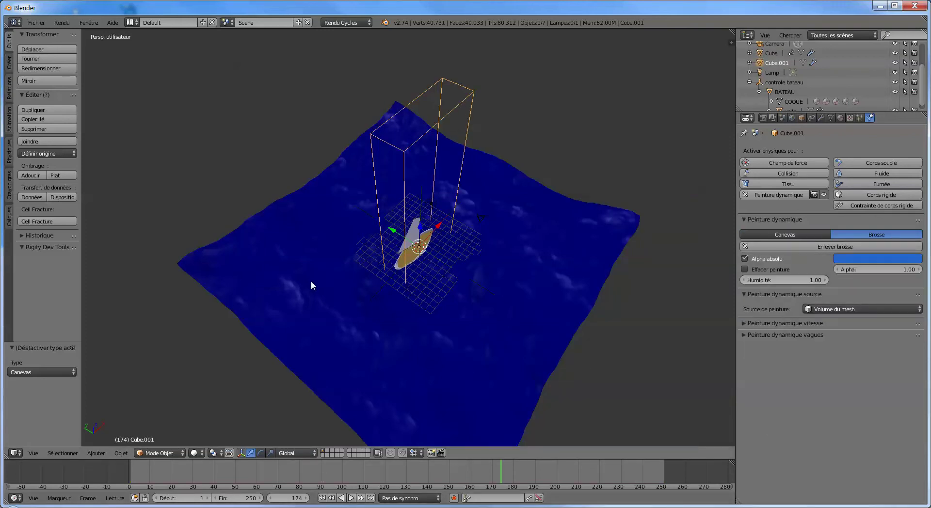
key(alt+a)
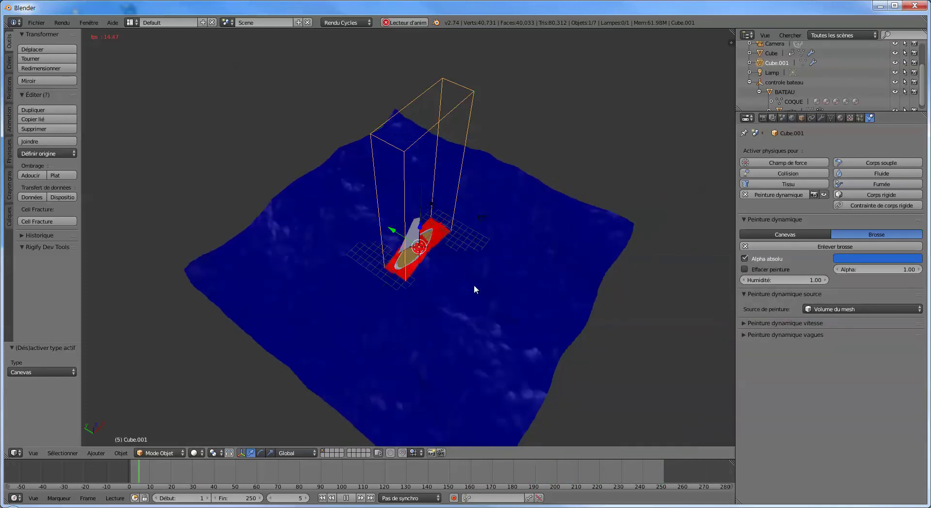
key(Tab)
key(Tab)
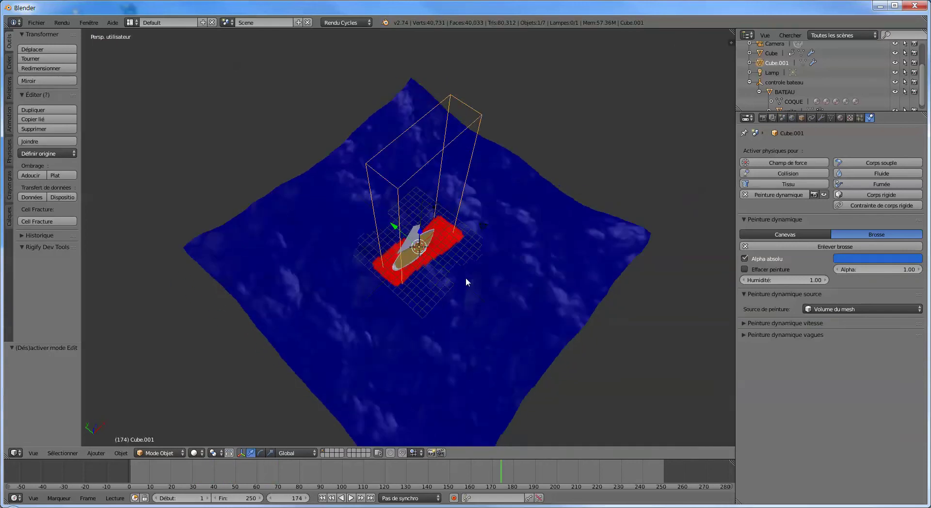
- In top view, move the wireframe brush box about -17.8 in X and -20.8 in Y to the ocean's lower-left corner
middle_drag(465, 277, 446, 226)
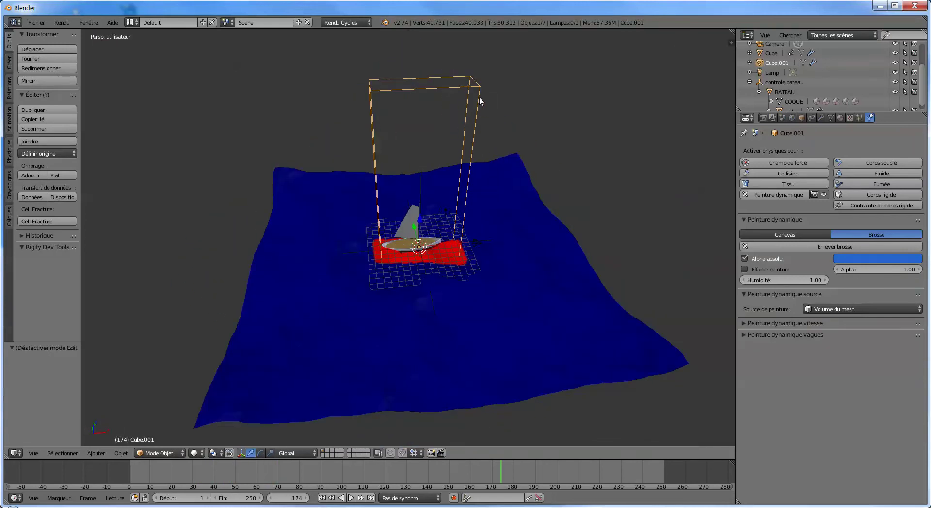
middle_drag(565, 234, 543, 247)
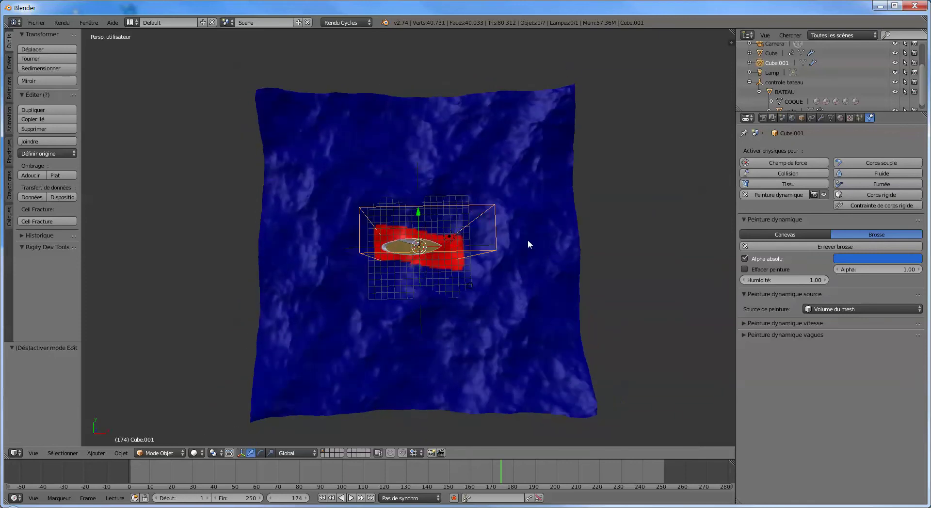
right_click(481, 261)
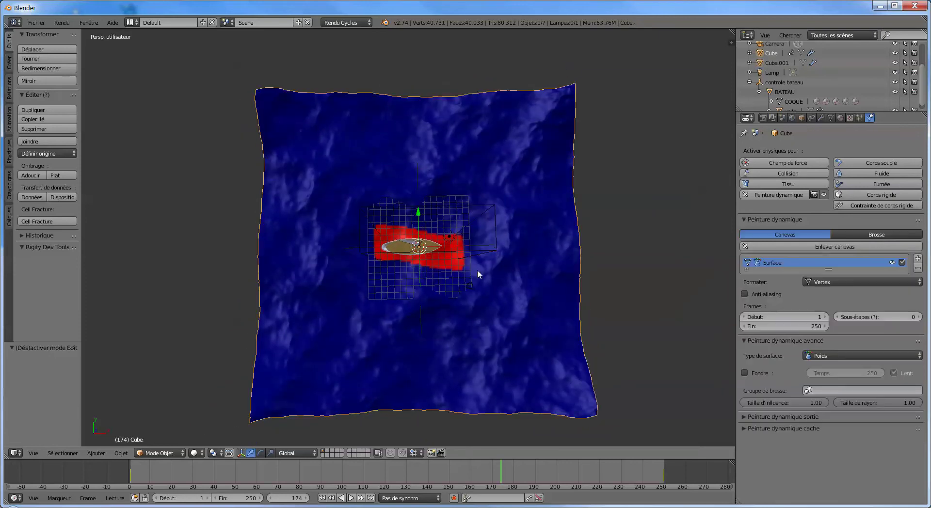
right_click(485, 249)
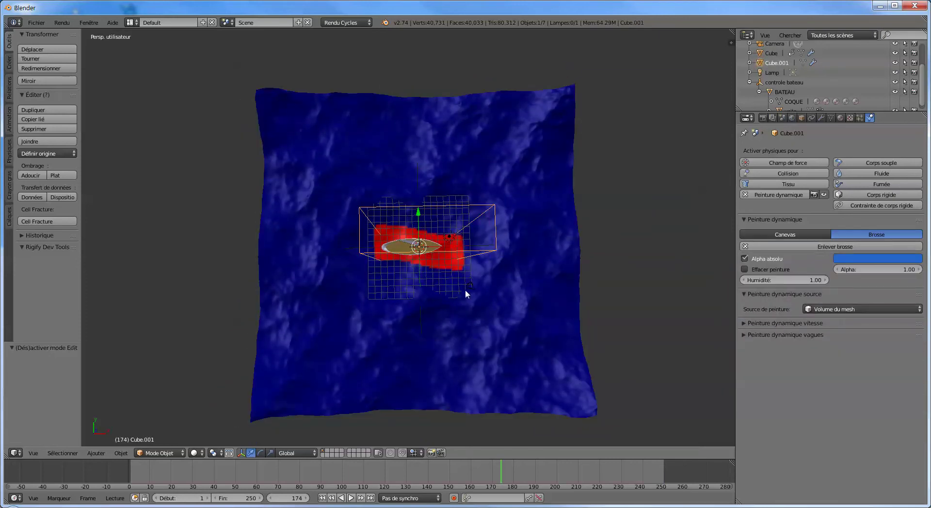
key(KP_7)
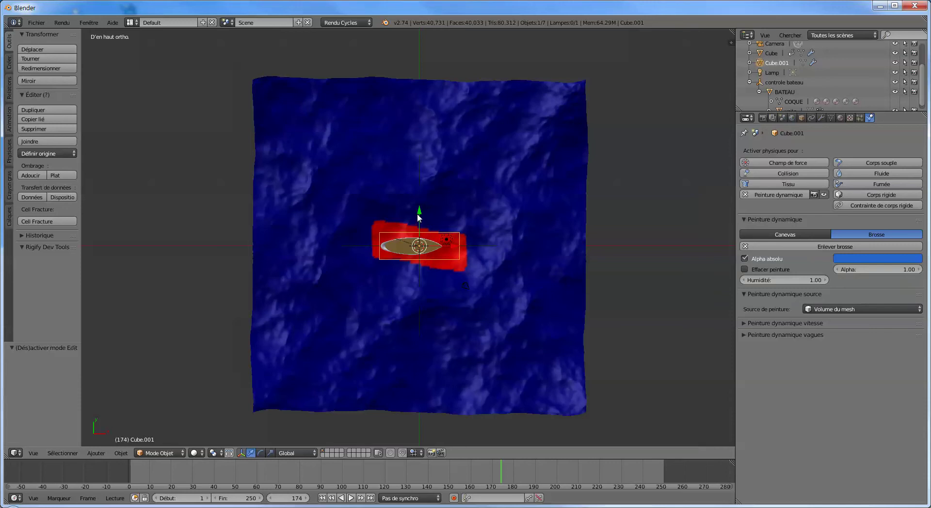
drag(421, 218, 433, 353)
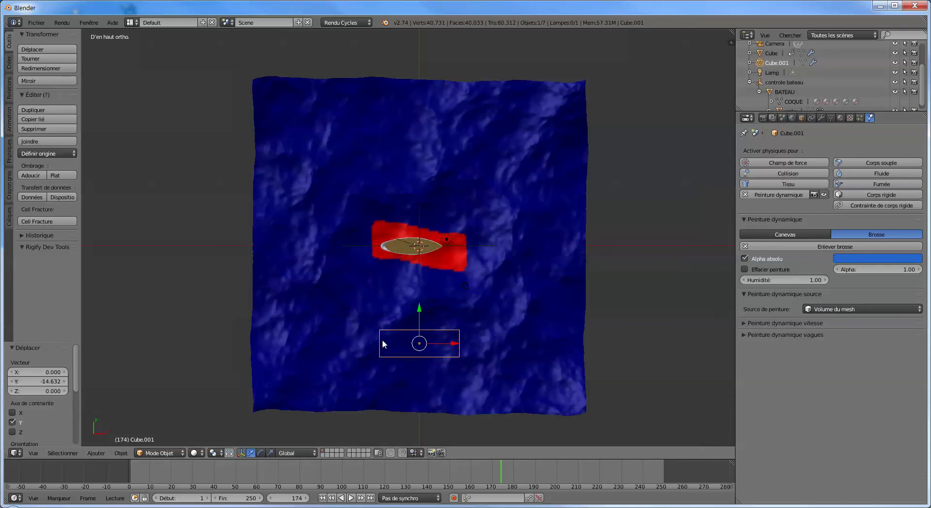
key(g)
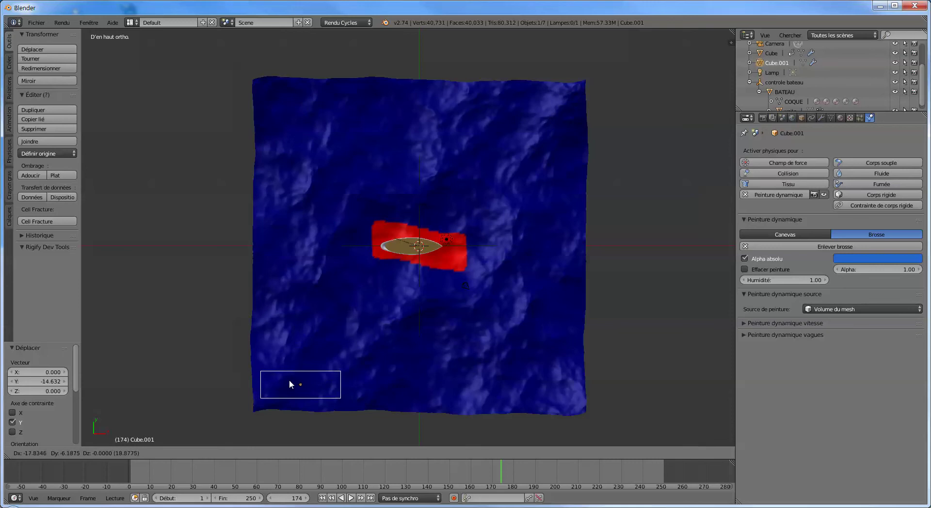
click(291, 383)
- Rotate the brush box about -48.8° onto the ocean's diagonal and shift it about -1 in X and 2 in Y
key(r)
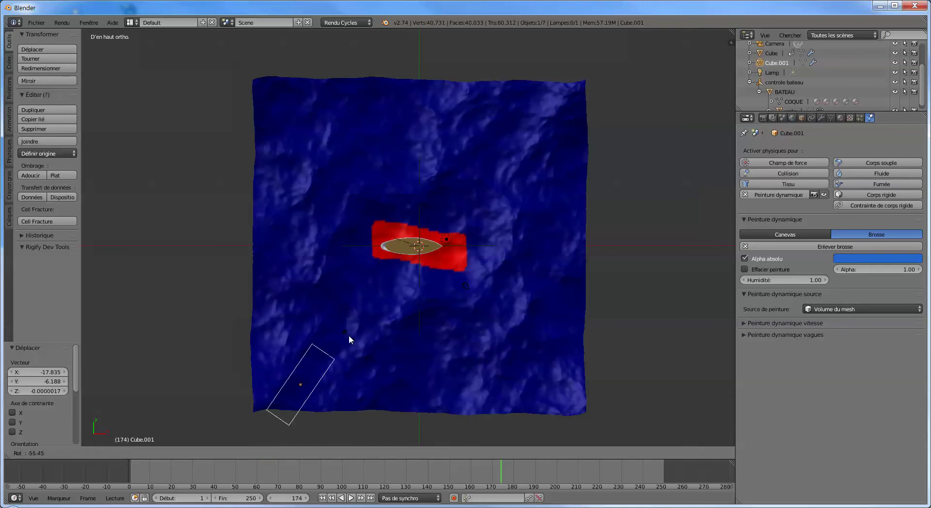
click(356, 339)
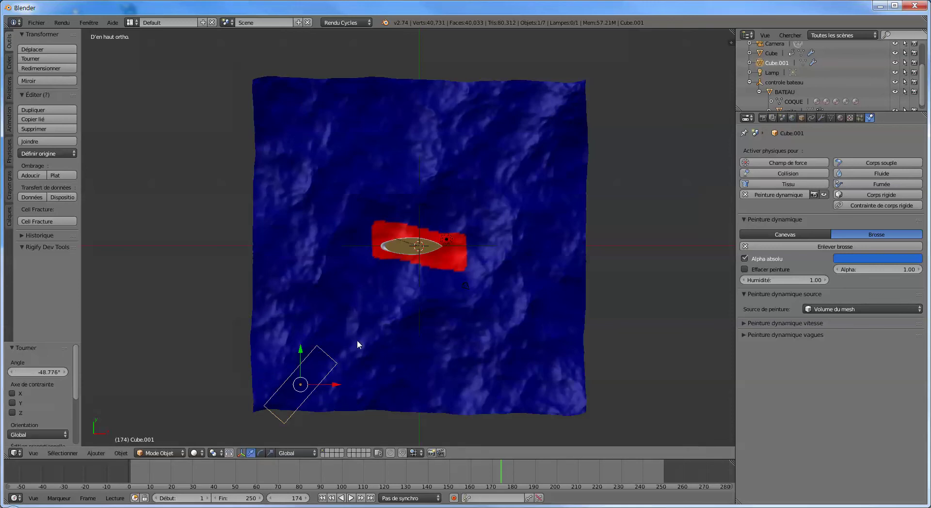
key(g)
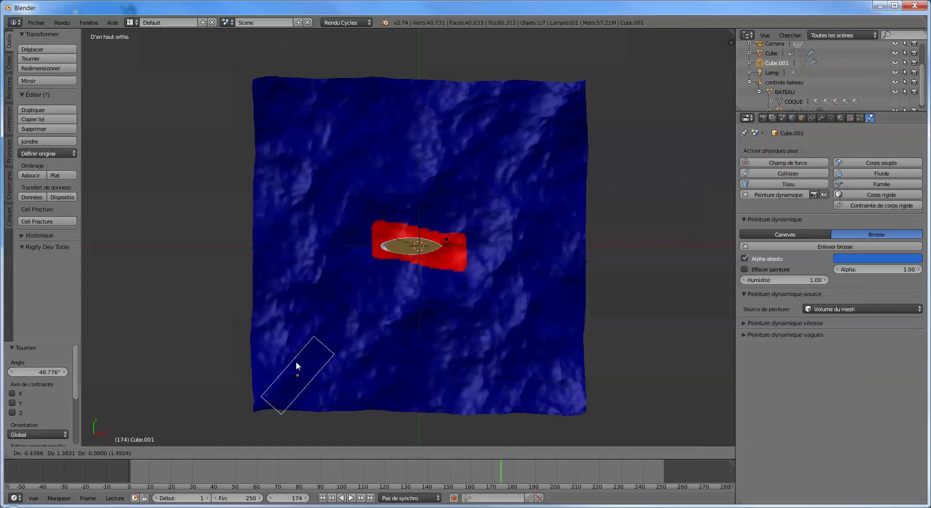
click(292, 362)
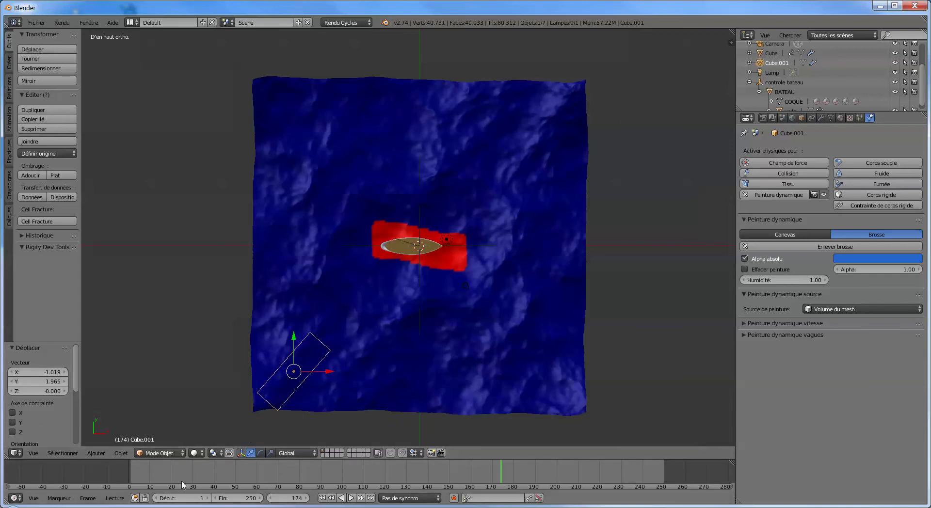
- Insert a PosRot keyframe for the brush box at frame 1
click(321, 498)
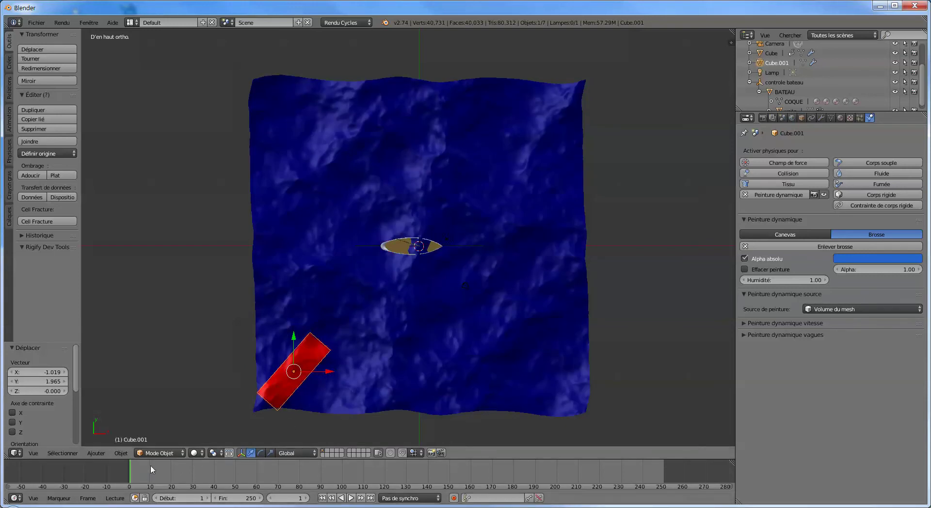
key(i)
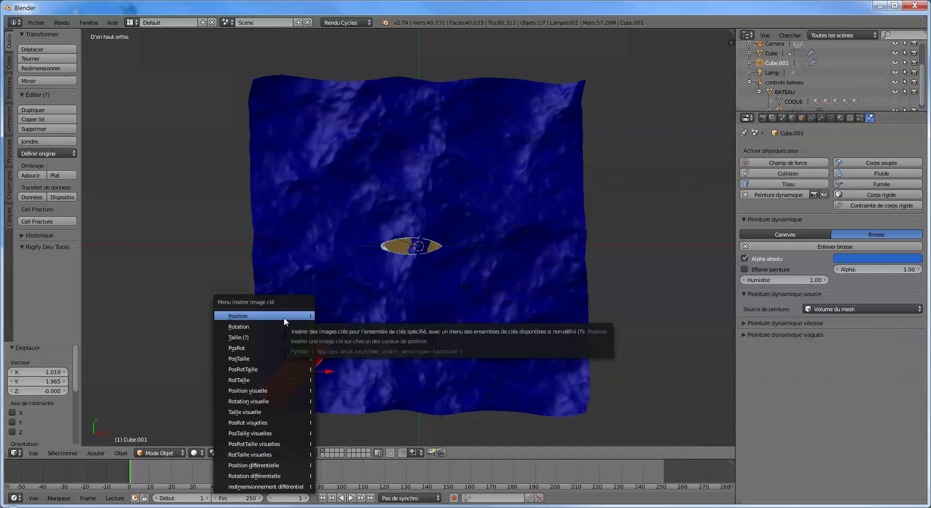
click(266, 347)
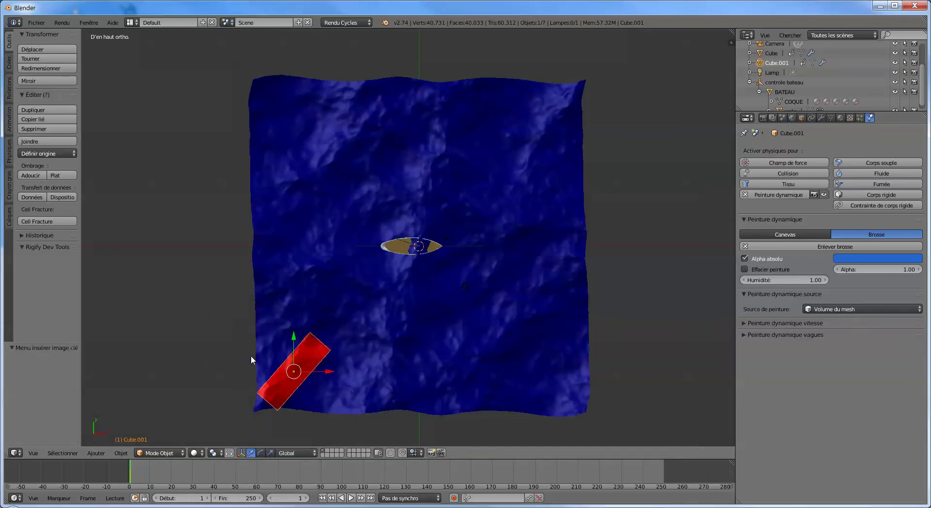
- At frame 250, move the brush box about 37.9 in X and 37.5 in Y to the opposite corner and insert a PosRot keyframe
click(370, 498)
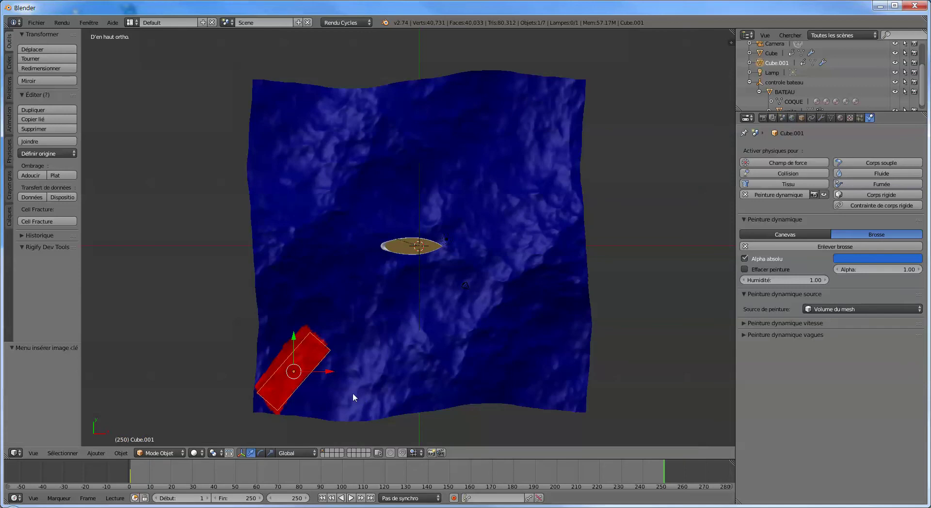
key(g)
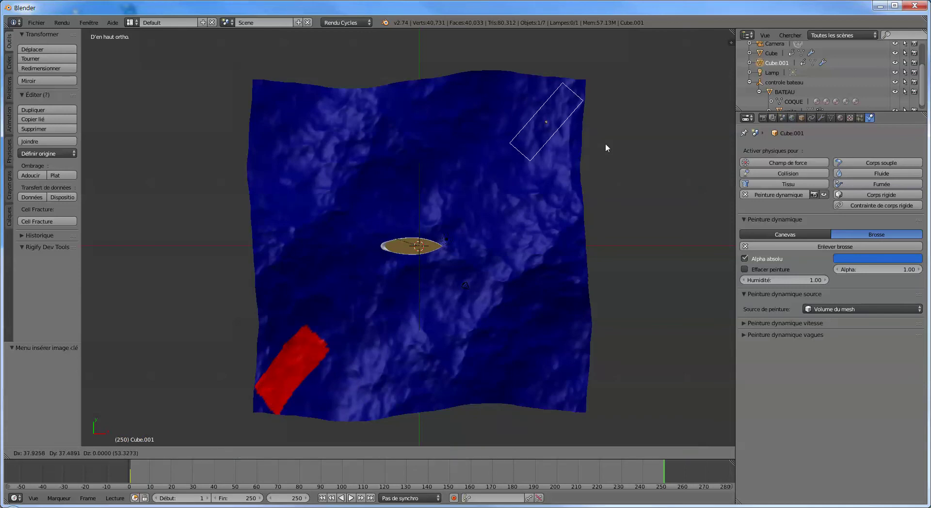
click(605, 144)
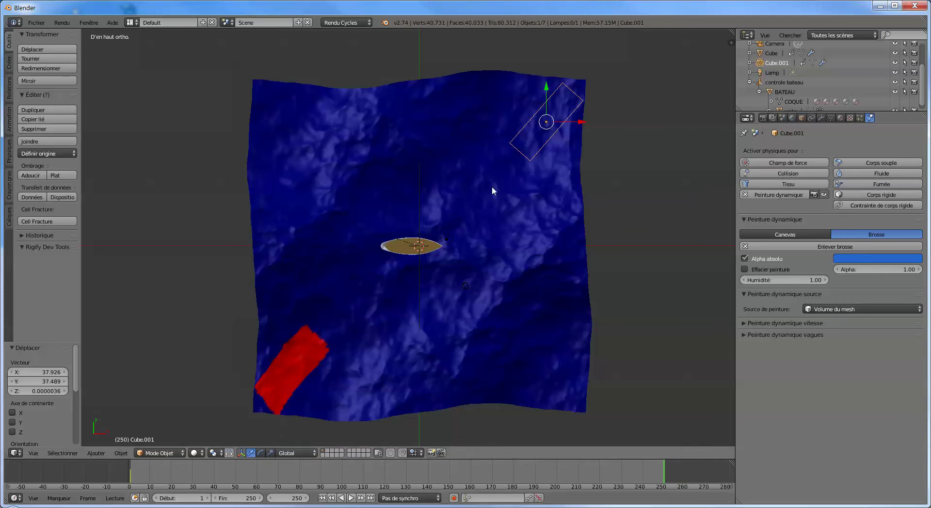
key(i)
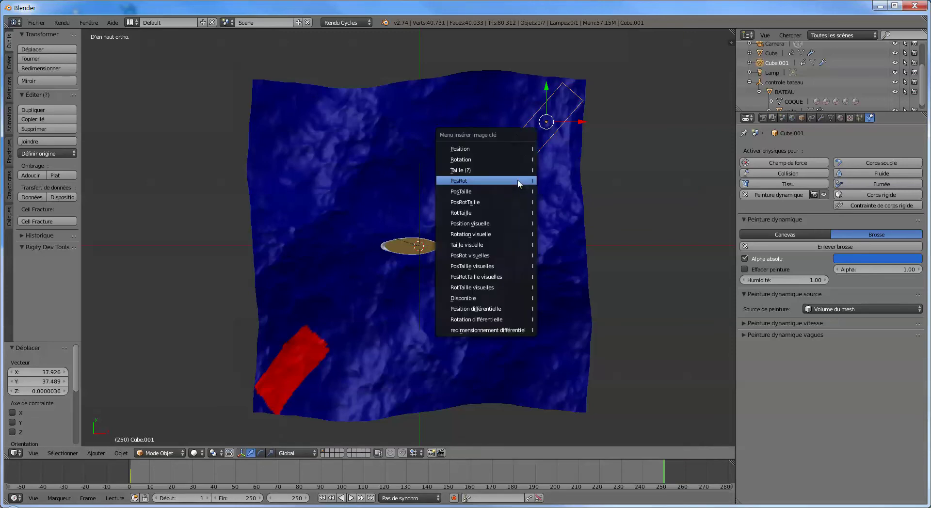
click(517, 180)
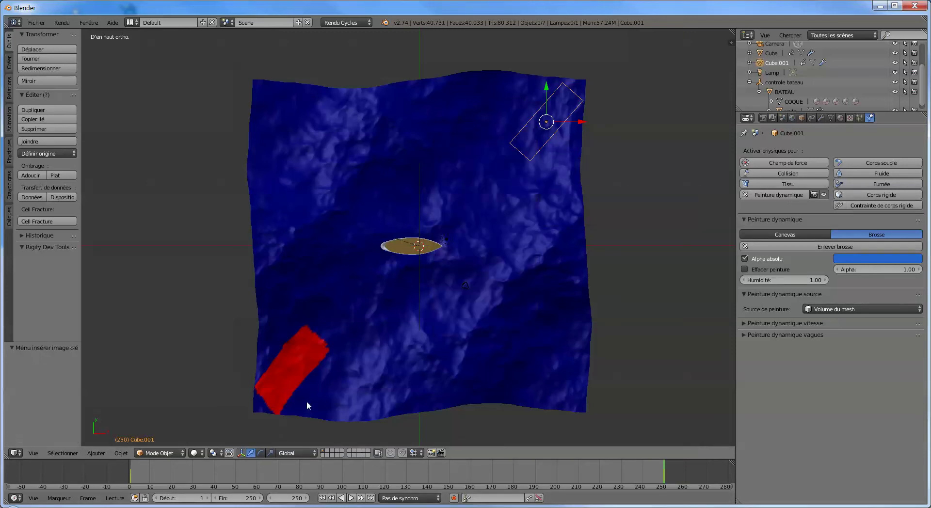
- Play the animation from frame 1 to check the weight the moving box paints on the ocean
click(323, 499)
click(351, 497)
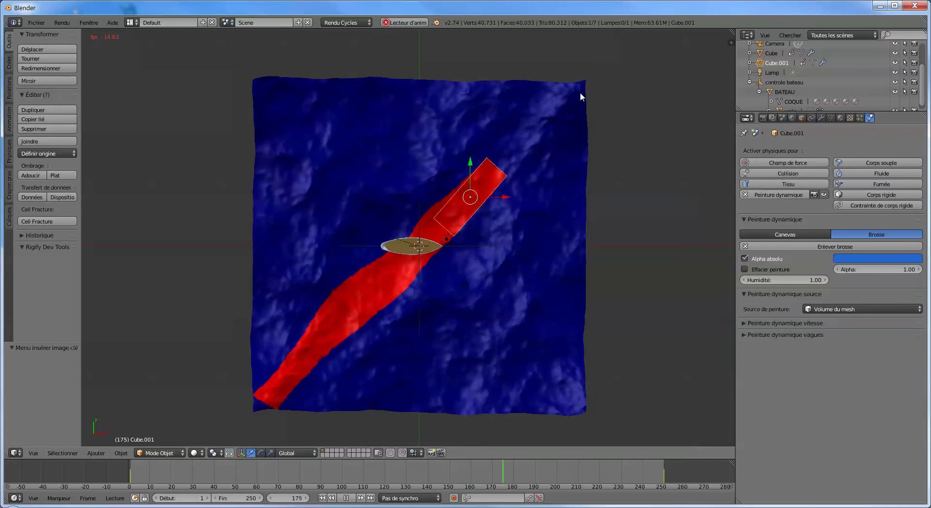
mouse_move(495, 225)
middle_down()
mouse_move(489, 176)
mouse_move(546, 159)
middle_up()
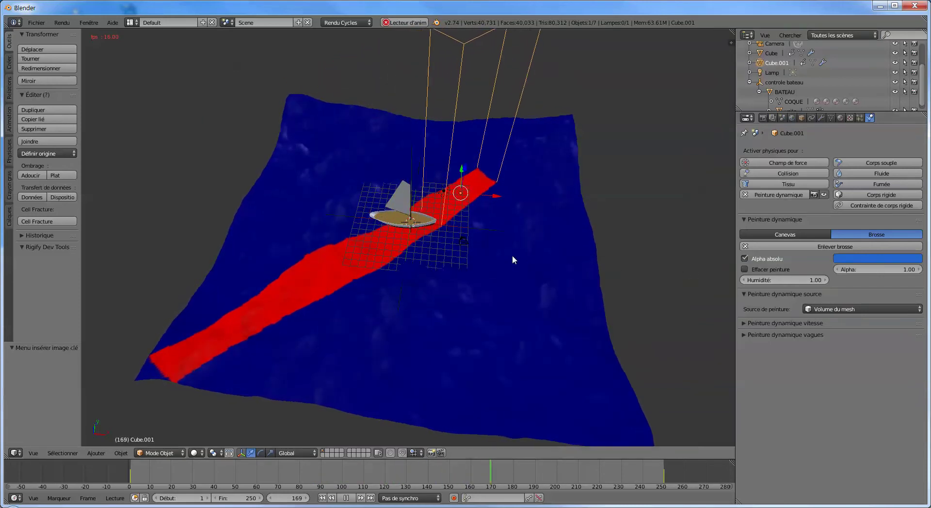
- Enable fading (Fondre) on the ocean's weight surface with a time of 1, and stop the playback
right_click(537, 235)
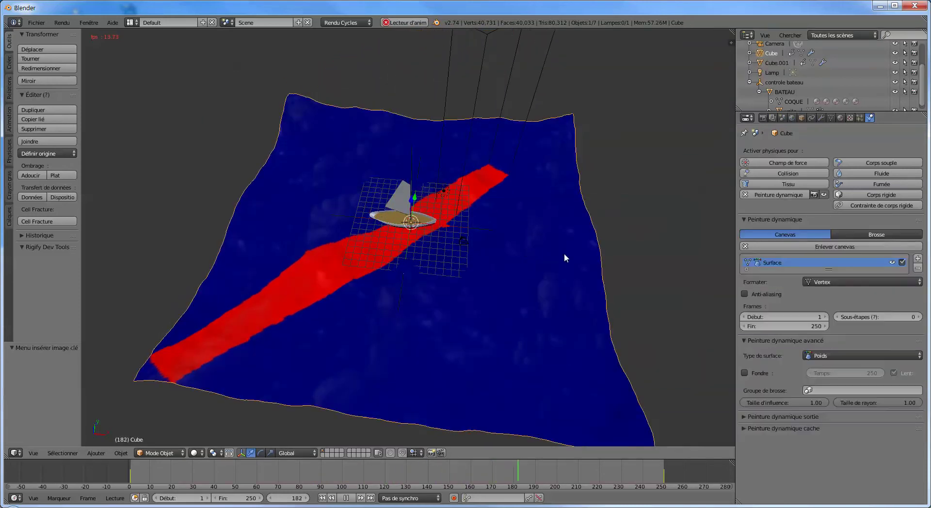
click(744, 373)
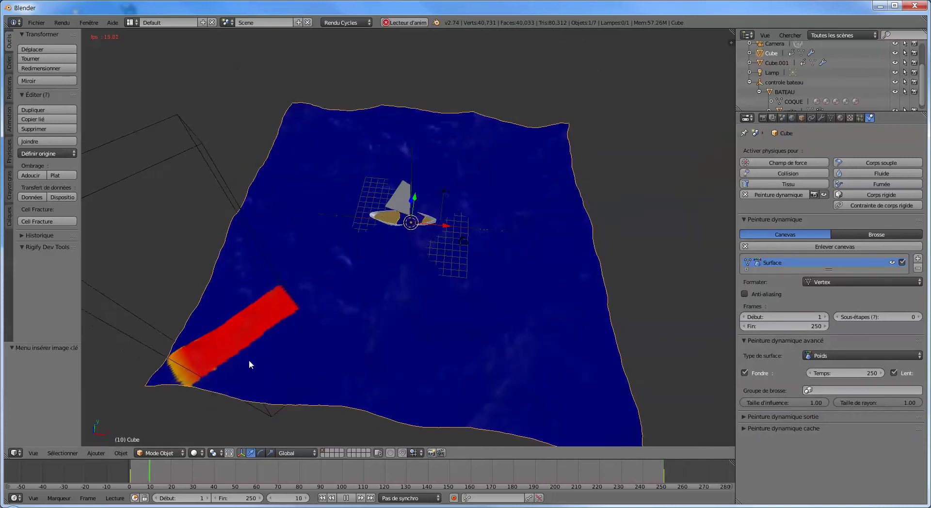
click(858, 374)
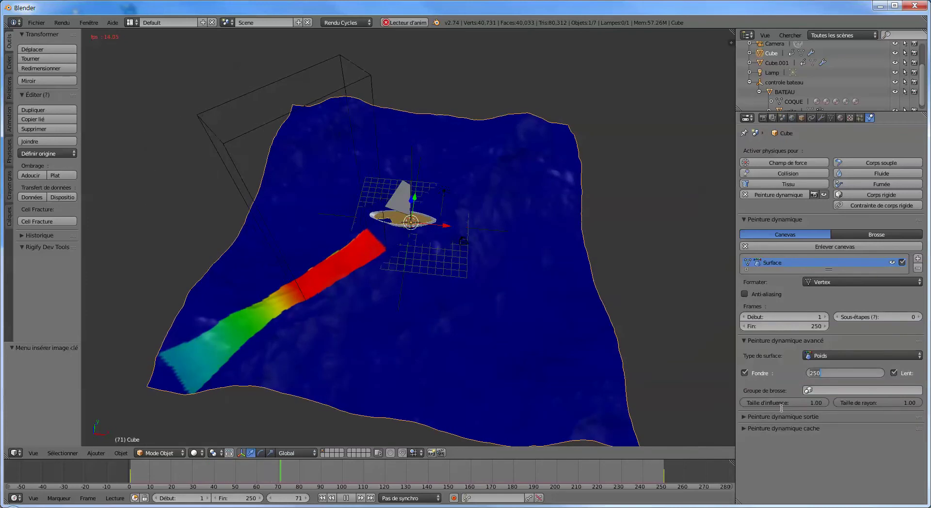
text(1)
key(Return)
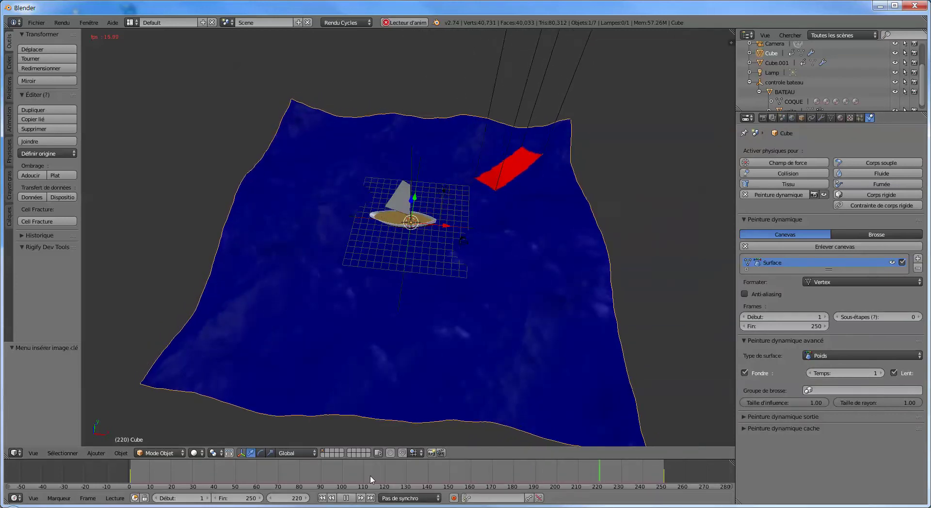
click(346, 498)
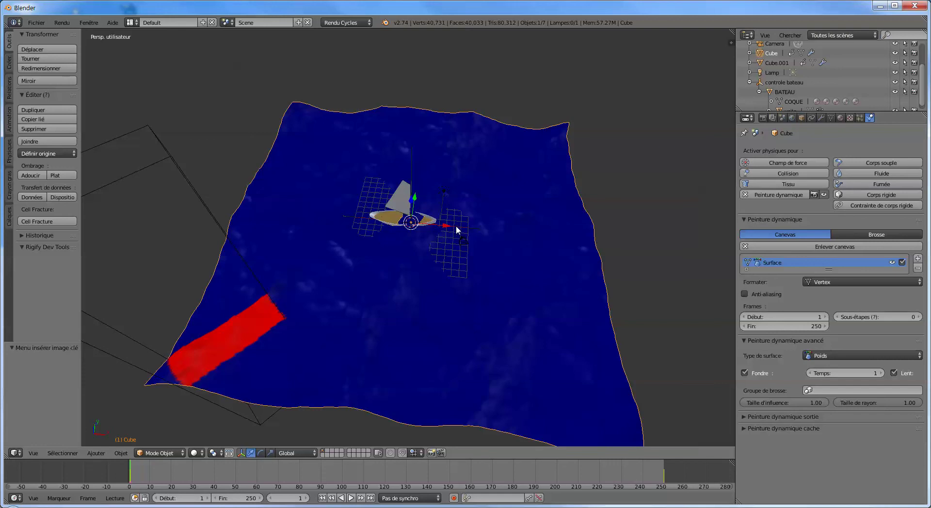
- Add a Copy Transforms (Copier transformations) constraint to the boat's control empty, controle bateau
middle_drag(455, 246, 457, 206)
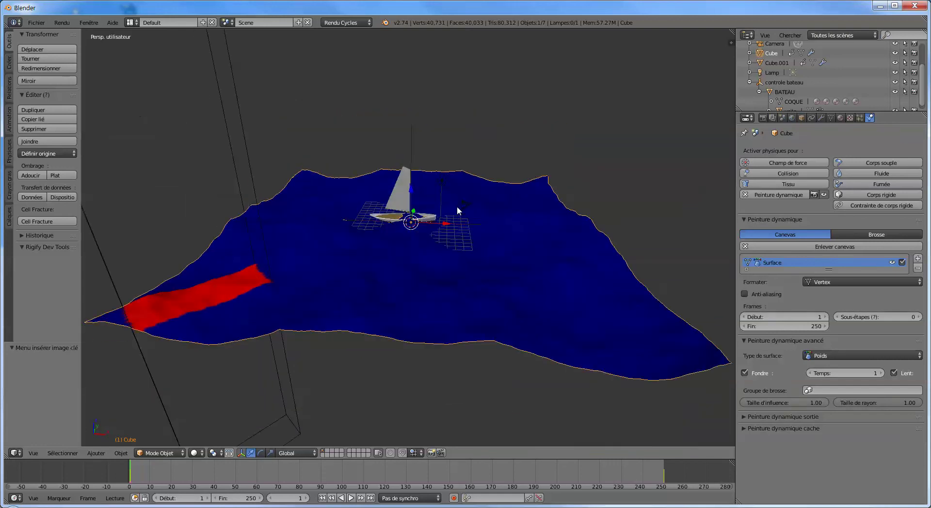
right_click(412, 136)
middle_drag(511, 232, 504, 281)
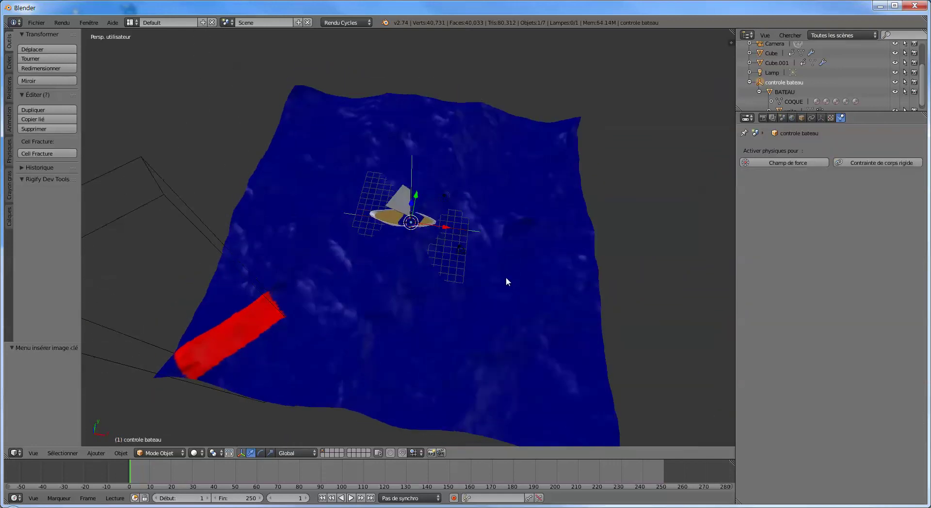
click(812, 119)
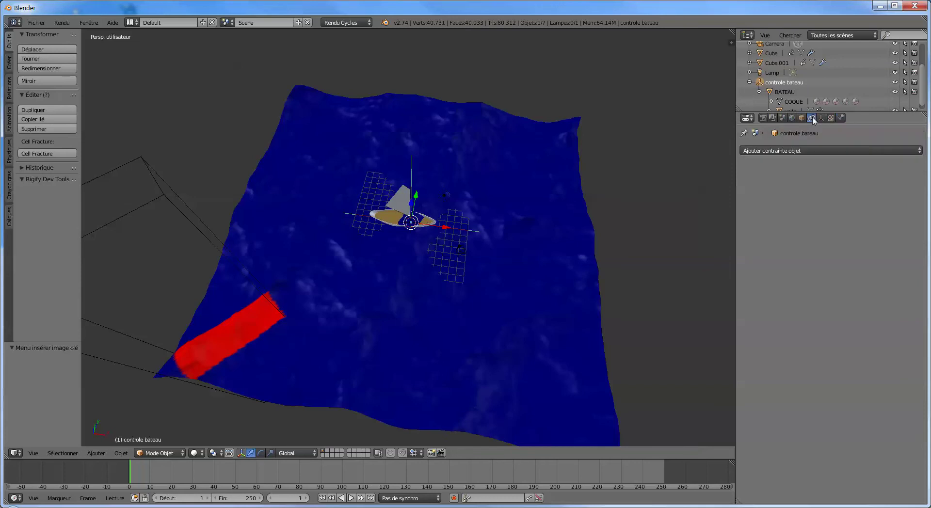
click(800, 150)
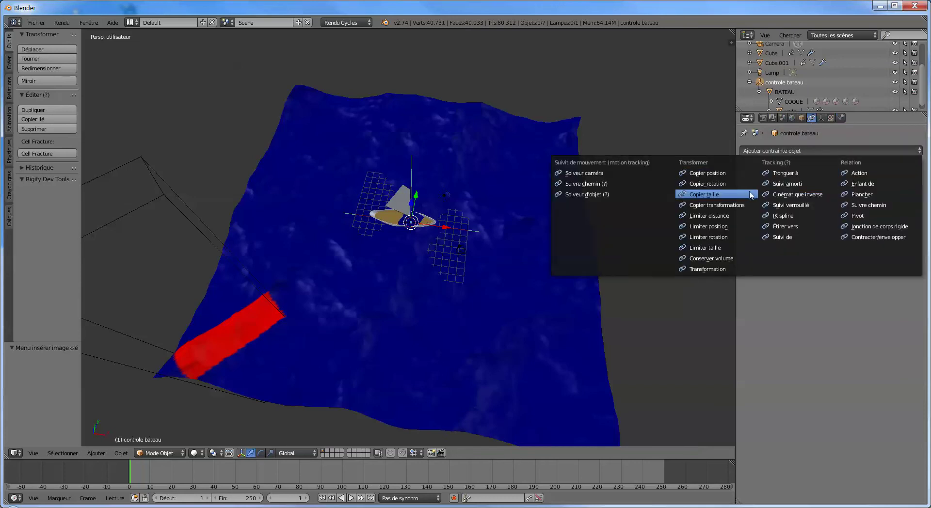
click(718, 205)
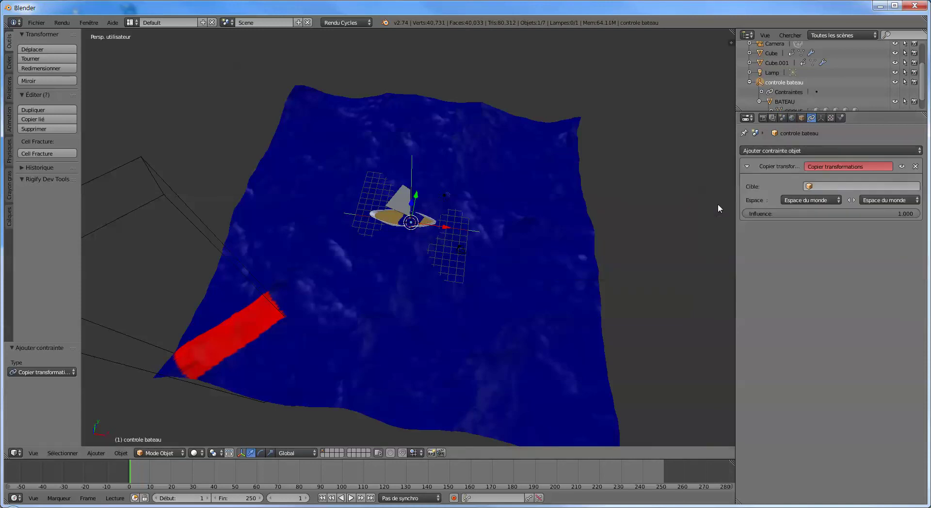
- Set the ocean mesh, Cube, as the constraint's target and check which vertex groups it offers
click(811, 188)
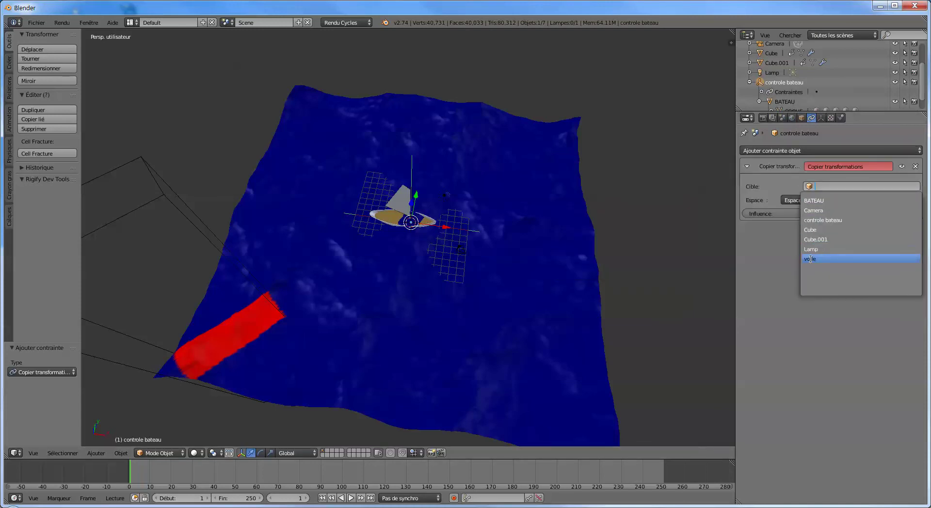
click(813, 231)
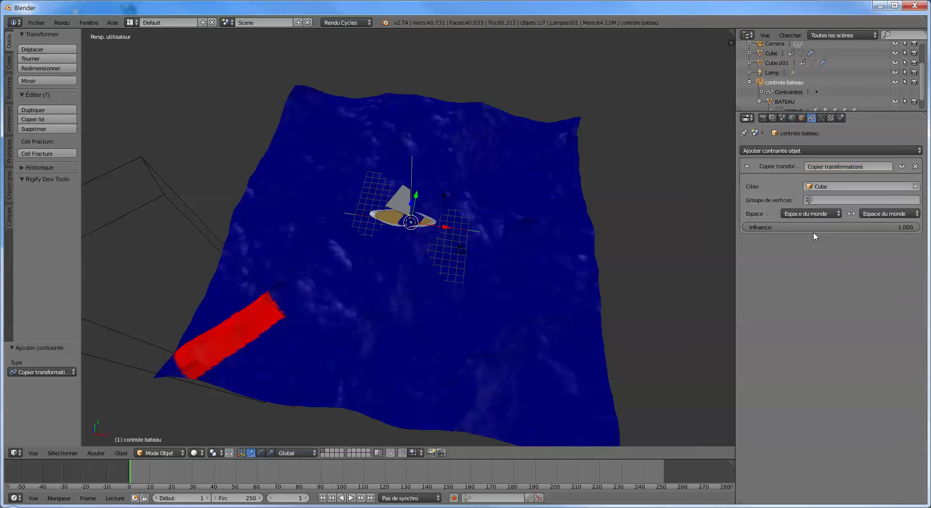
click(816, 200)
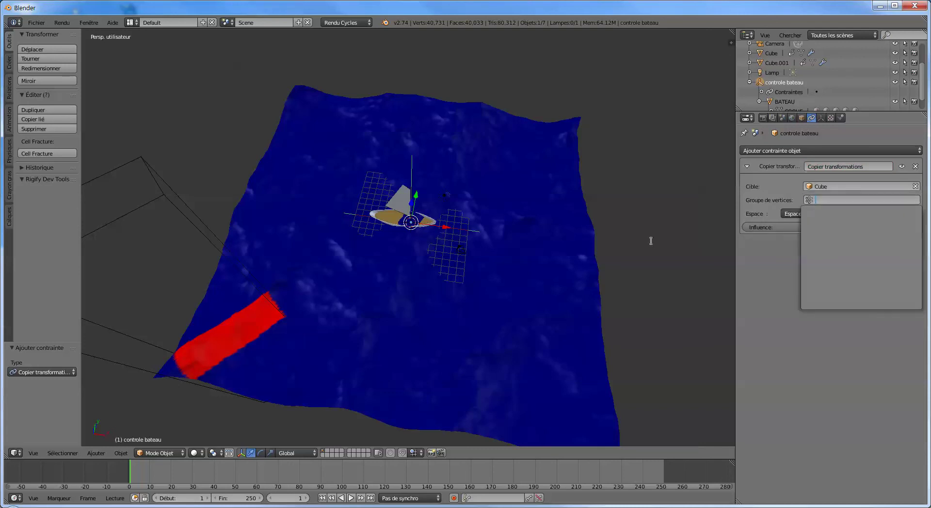
click(784, 225)
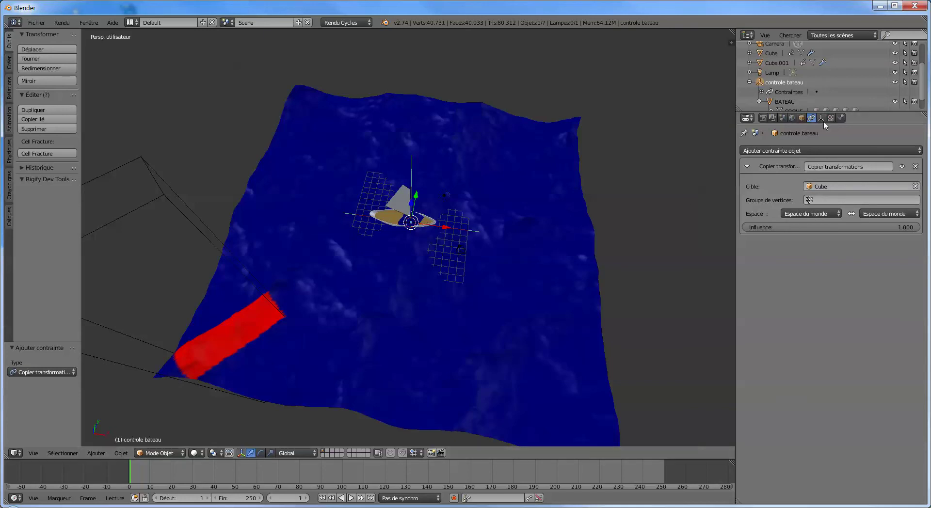
- Create the dp_weight output vertex group for the ocean's Dynamic Paint canvas surface
right_click(507, 213)
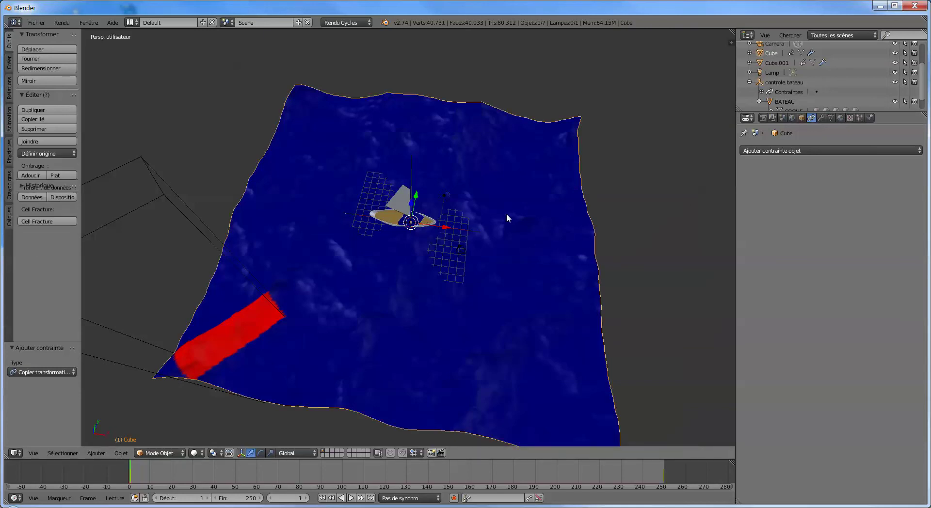
click(870, 119)
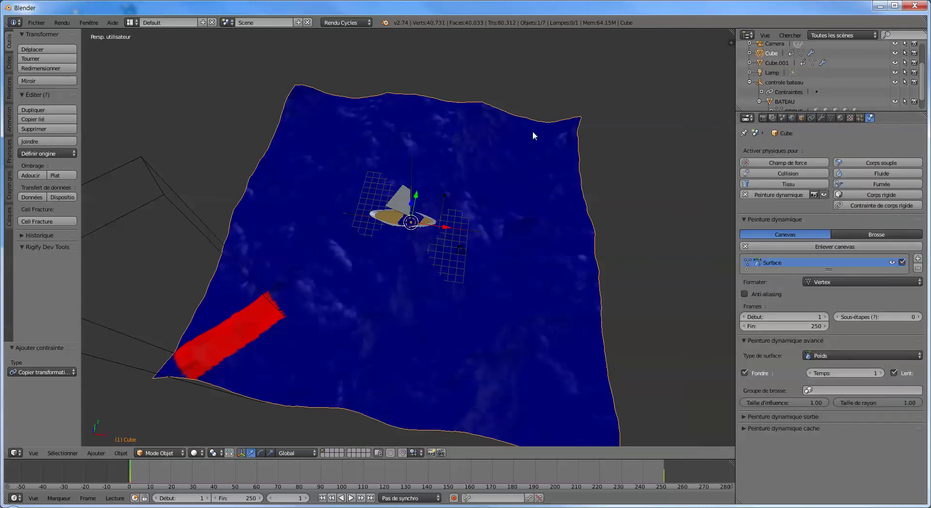
click(745, 418)
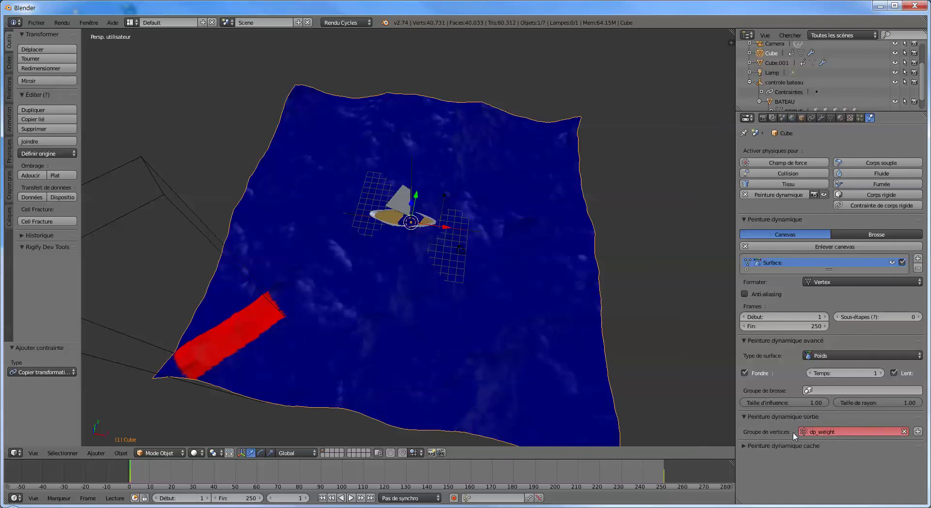
click(917, 431)
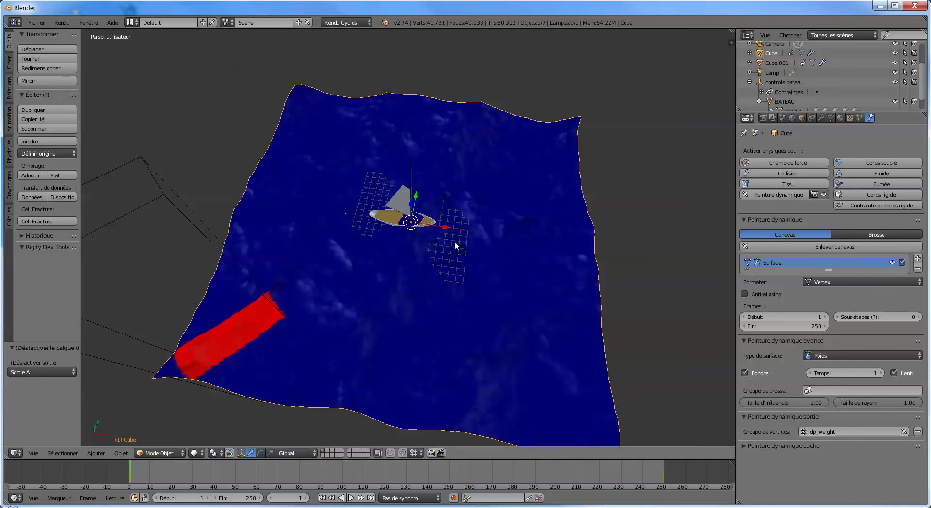
- Set dp_weight as the vertex group of the Copy Transforms constraint on the boat's control empty
middle_drag(467, 194, 408, 140)
right_click(412, 132)
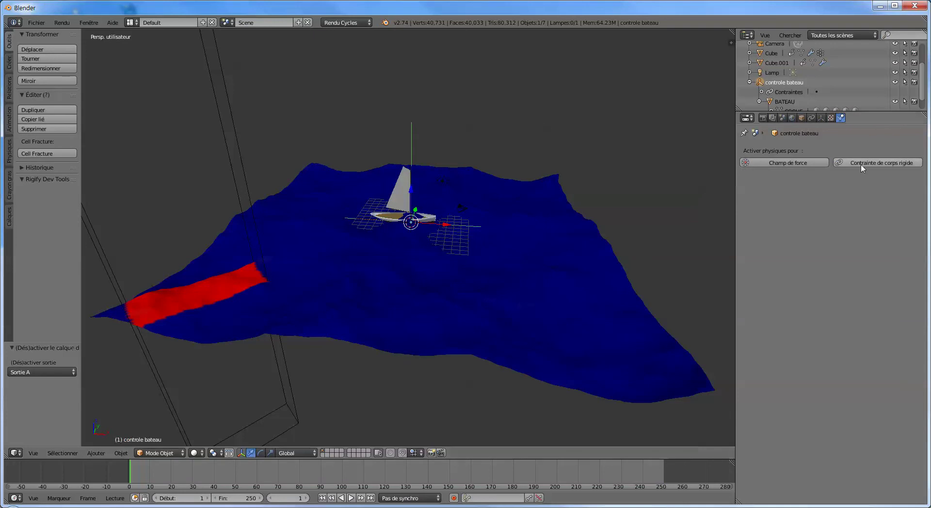
click(815, 117)
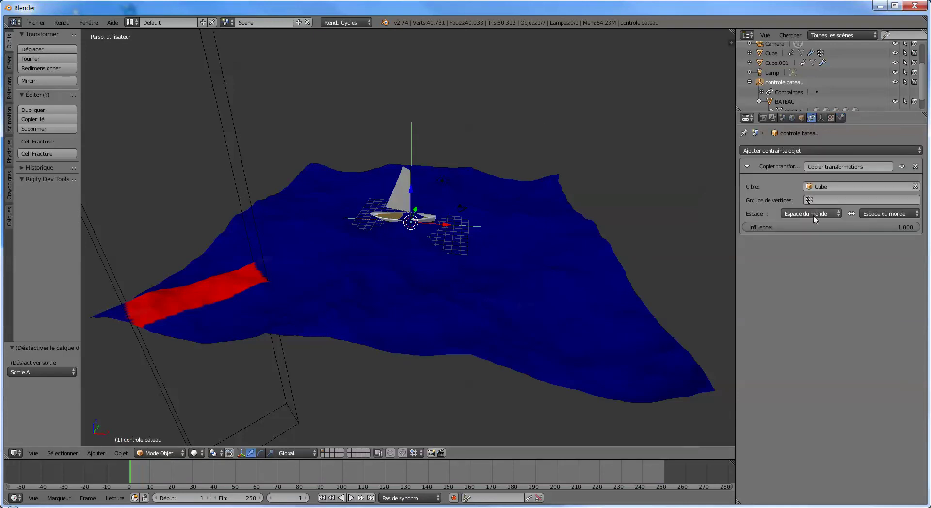
click(823, 200)
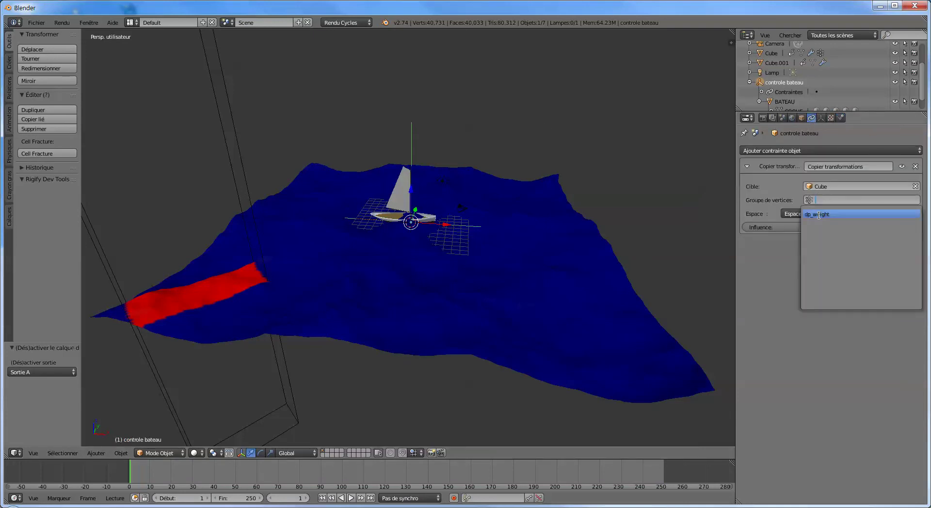
click(821, 219)
- Rename the ocean mesh, Cube, as ocean
middle_drag(217, 297, 219, 324)
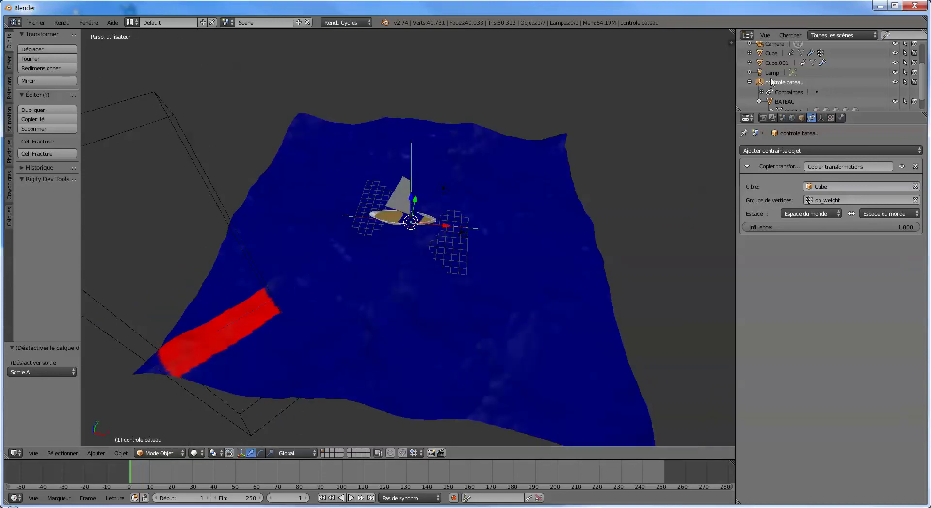
scroll(777, 72, up, 1)
double_click(771, 54)
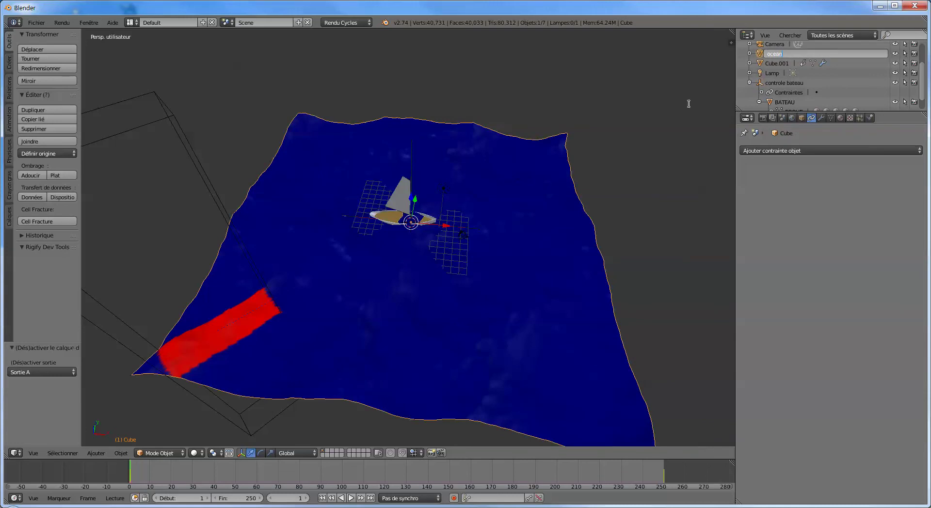
key(Return)
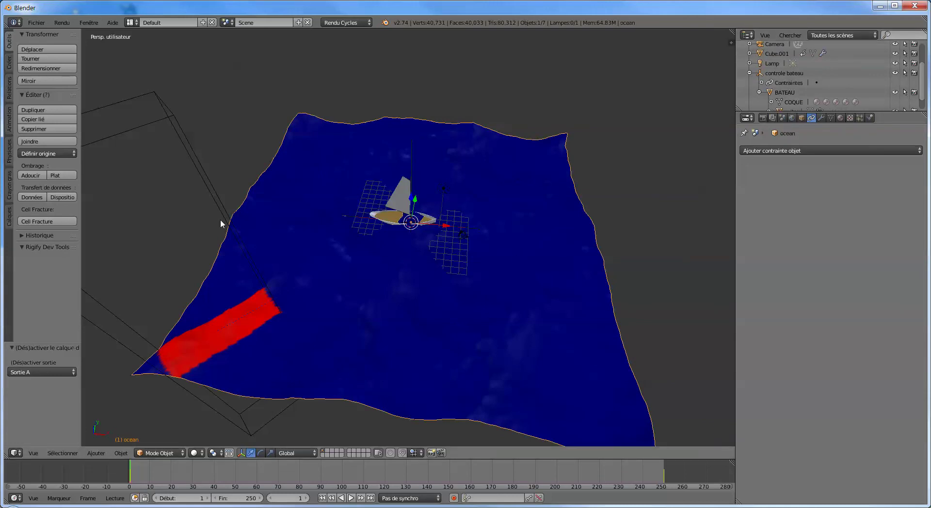
- Rename the moving box, Cube.001, as pinceau
right_click(179, 136)
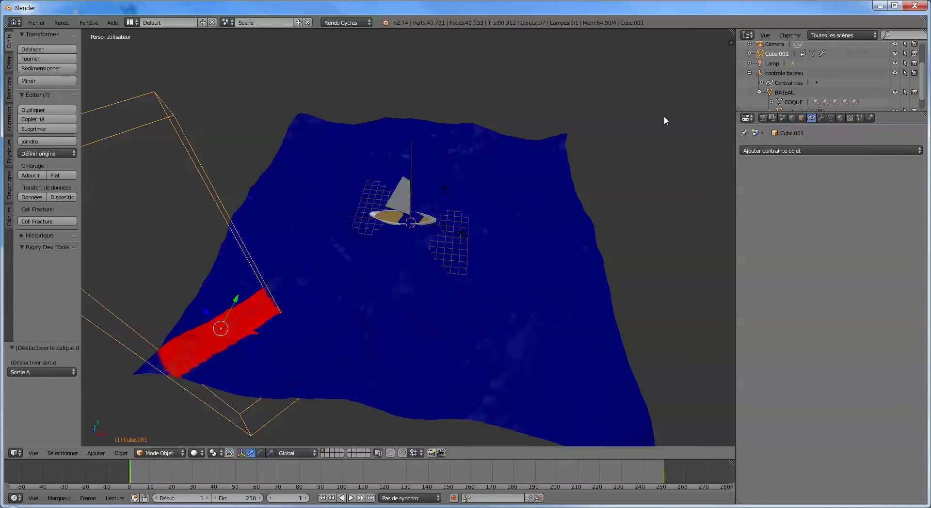
double_click(773, 54)
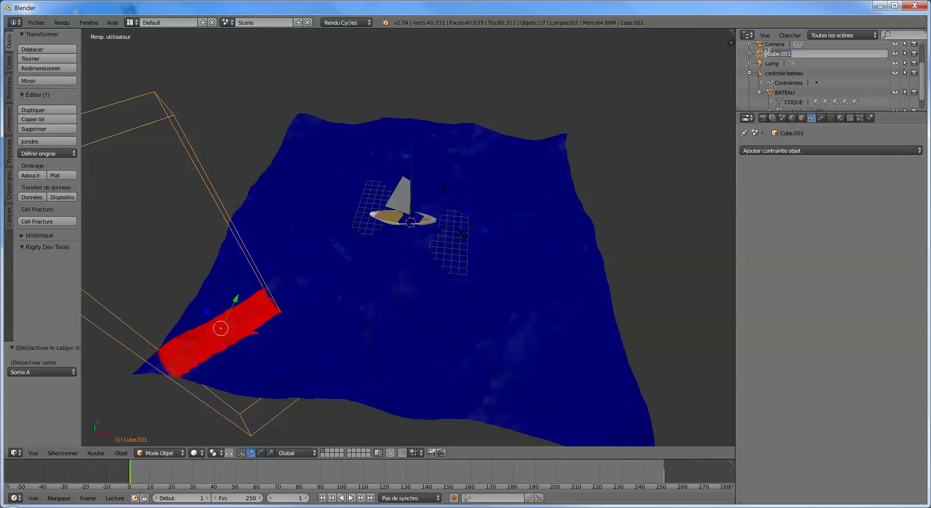
key(BackSpace)
text(pinceau)
key(Return)
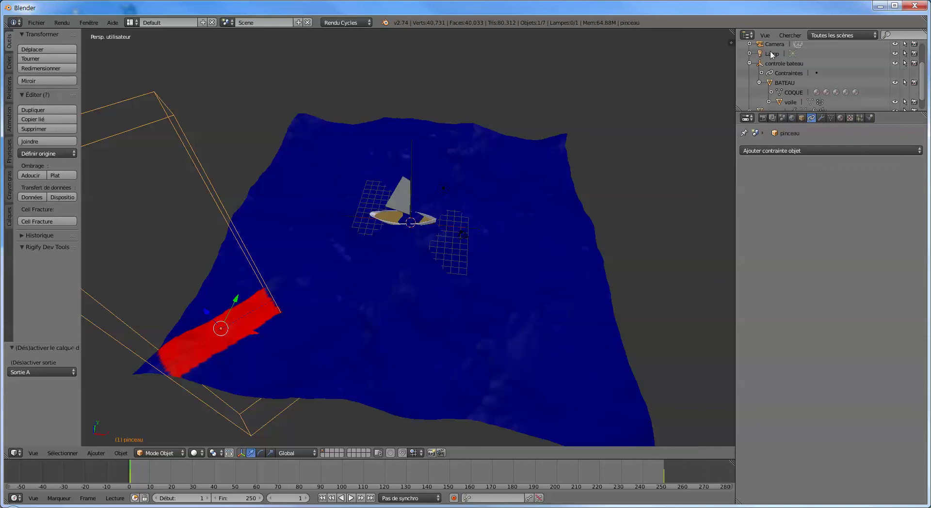
- With controle bateau selected, play the animation to check how the boat follows the painted zone, and stop around frame 141
scroll(405, 277, down, 4)
mouse_move(405, 277)
middle_down()
mouse_move(380, 302)
mouse_move(370, 274)
mouse_move(376, 286)
middle_up()
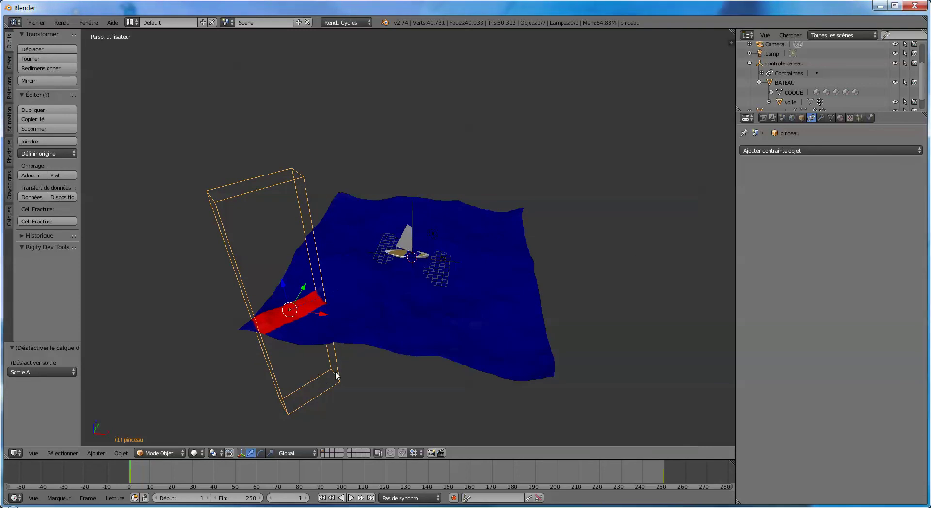
scroll(334, 338, up, 2)
scroll(334, 337, down, 2)
scroll(335, 337, up, 2)
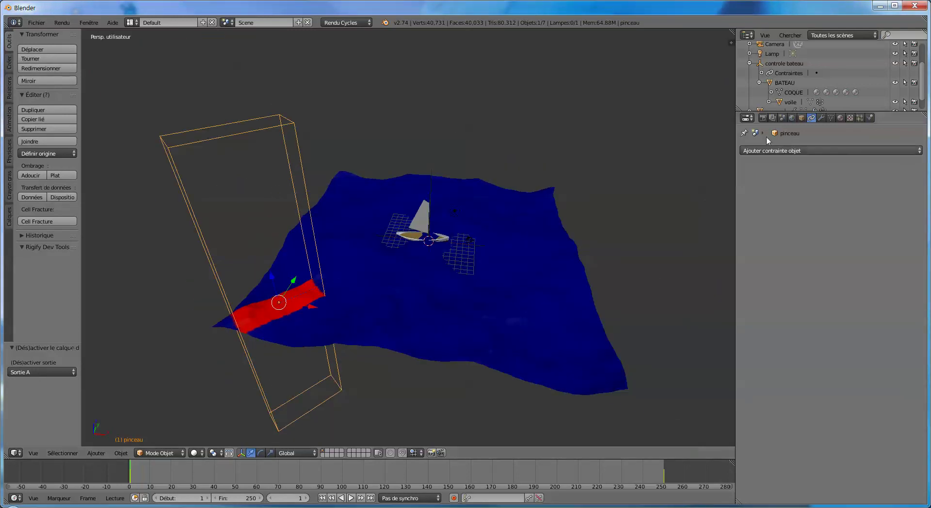
right_click(433, 179)
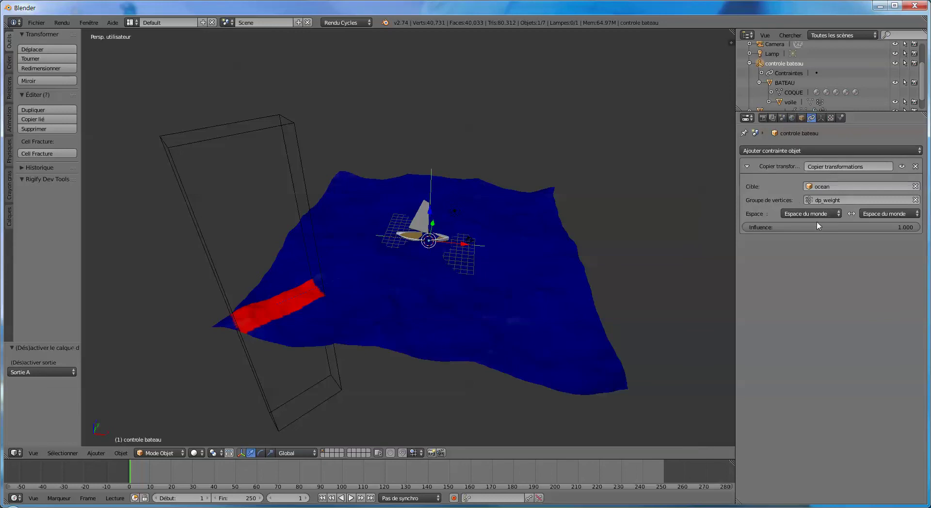
click(349, 498)
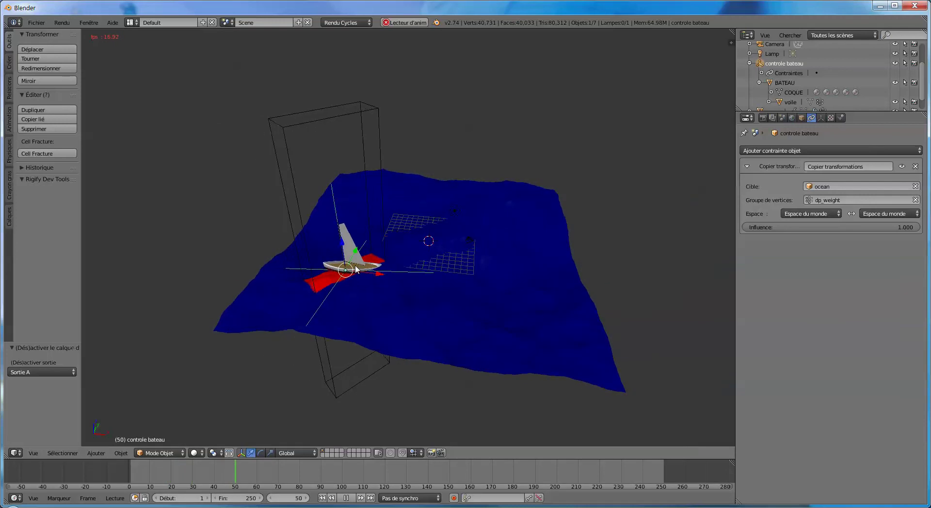
scroll(363, 262, up, 6)
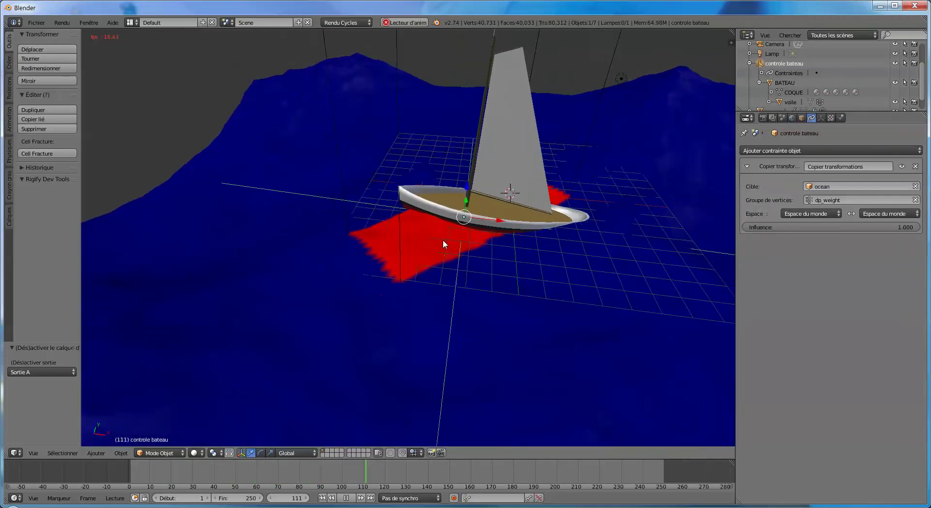
click(347, 499)
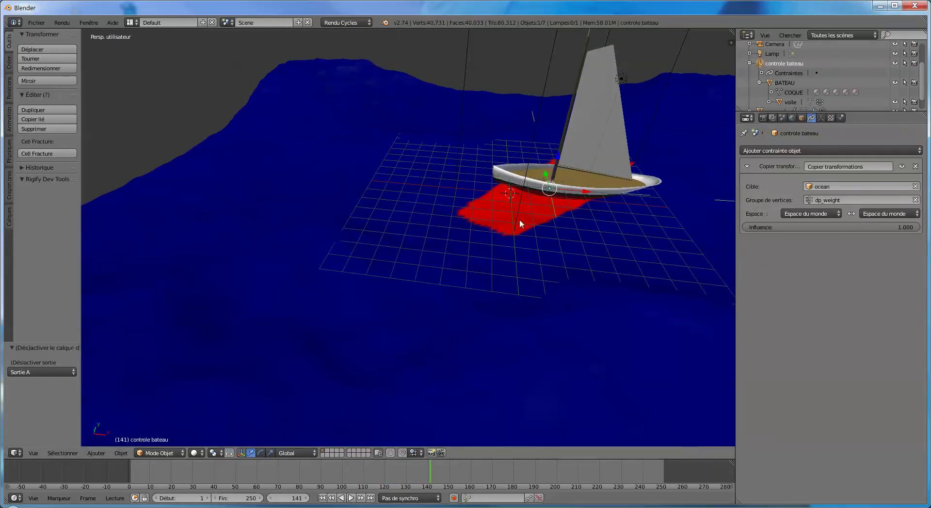
- Switch to the Local transform orientation with the rotation manipulator and try to rotate the control empty about Z by about -15°
click(296, 453)
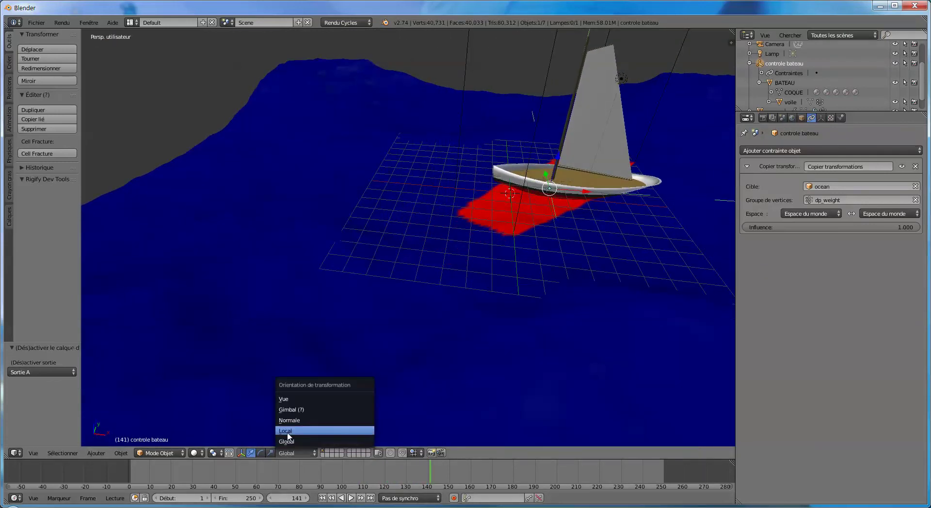
click(311, 436)
click(261, 453)
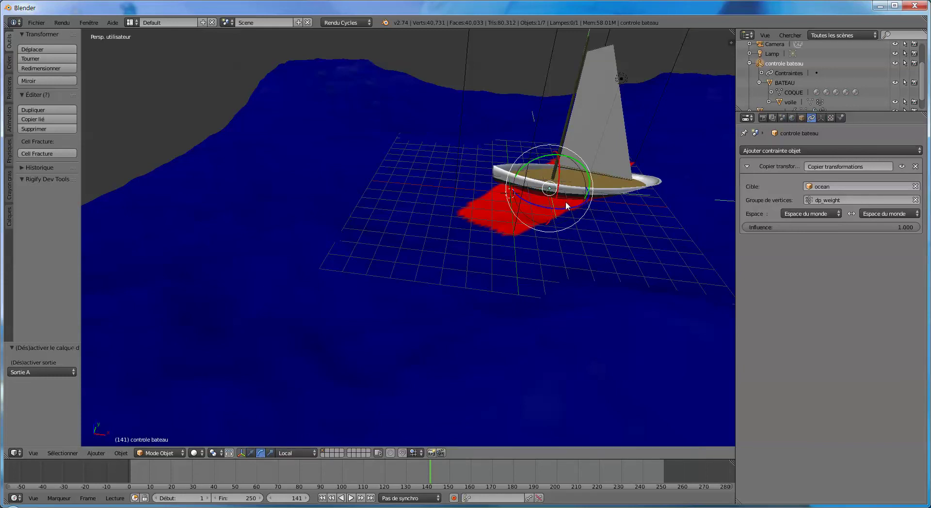
drag(565, 205, 549, 216)
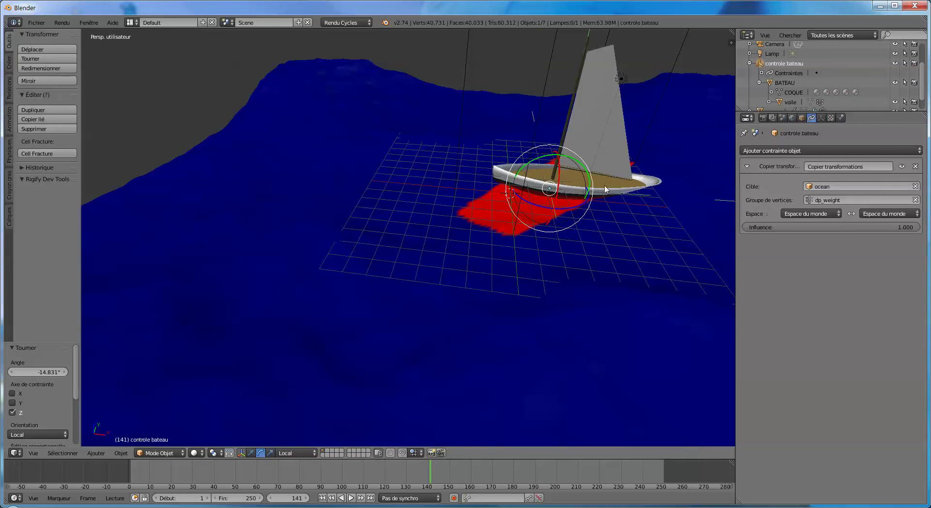
- Rotate the BATEAU object about its local Z axis by about -130° plus a -2.6° correction, aligning it with the red strip
right_click(643, 194)
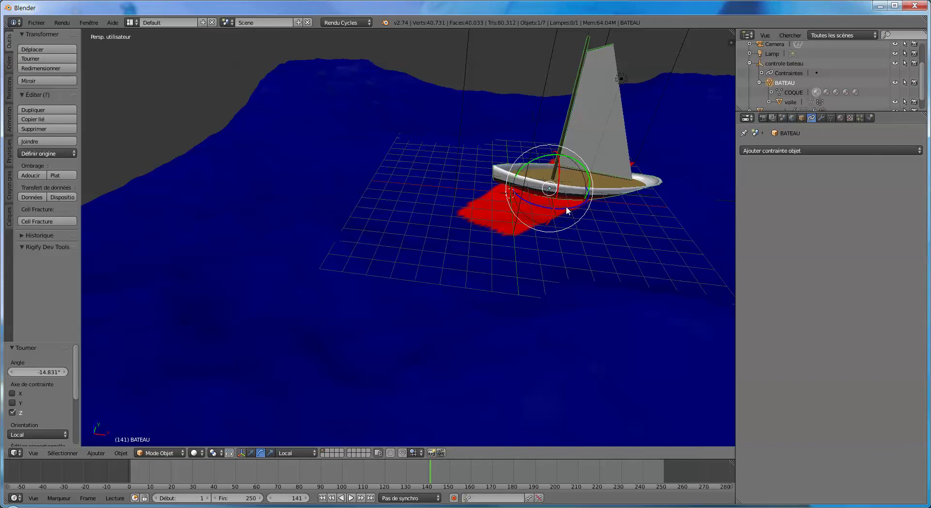
drag(566, 206, 421, 191)
middle_drag(528, 228, 557, 184)
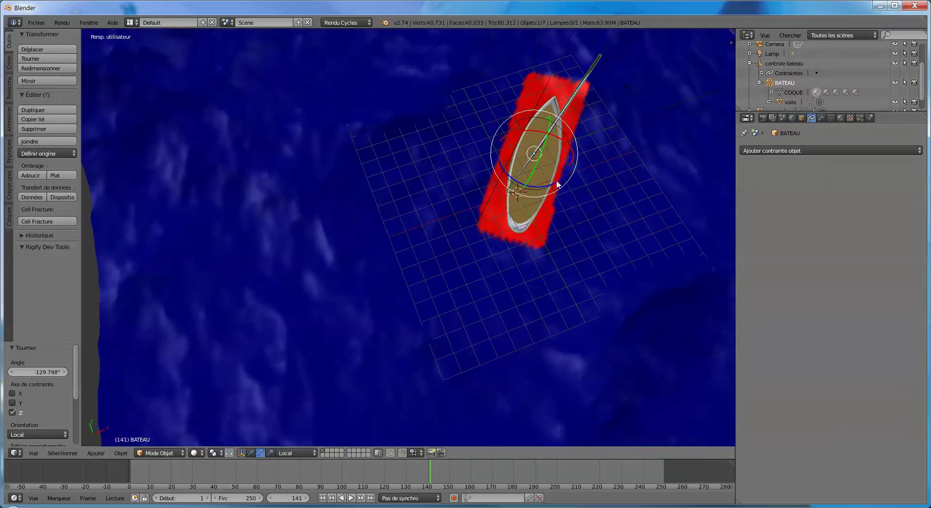
drag(556, 184, 551, 180)
- Tilt BATEAU about its local X axis by about -27° so the sailboat heels over
middle_drag(506, 251, 573, 183)
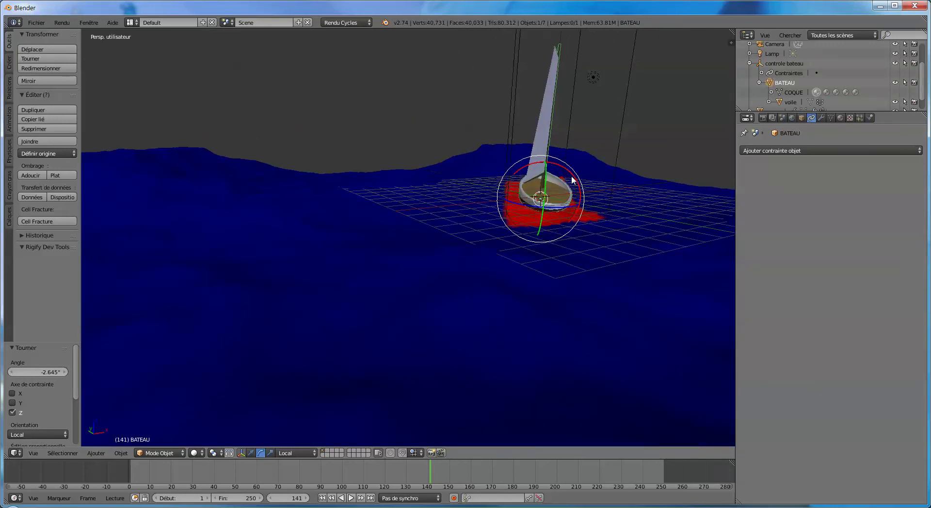
drag(573, 180, 557, 173)
mouse_move(558, 173)
middle_down()
mouse_move(438, 216)
mouse_move(402, 221)
mouse_move(378, 199)
mouse_move(356, 203)
mouse_move(365, 198)
mouse_move(369, 213)
mouse_move(442, 205)
mouse_move(445, 217)
mouse_move(543, 213)
mouse_move(566, 200)
mouse_move(544, 209)
mouse_move(548, 185)
middle_up()
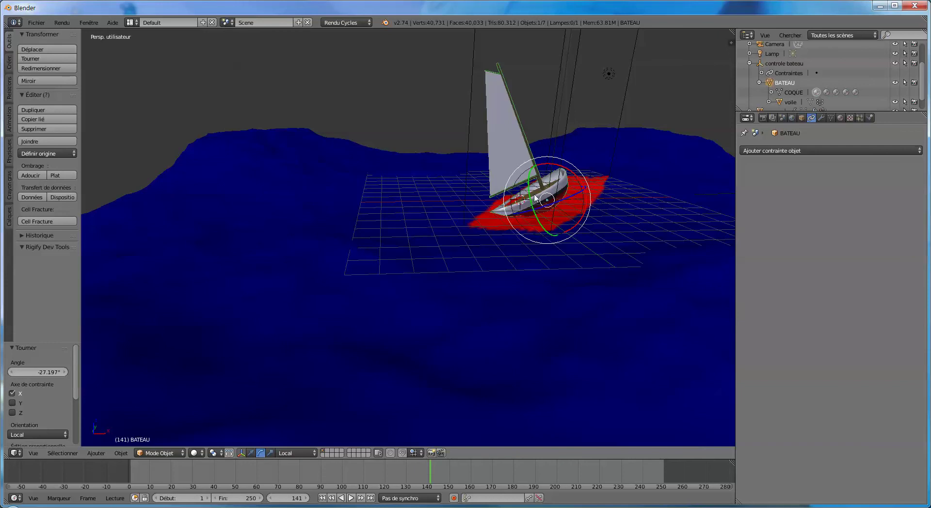
- Inspect the tilted boat from several sides and replay the animation from frame 1 to check its motion on the waves
middle_drag(561, 173, 579, 144)
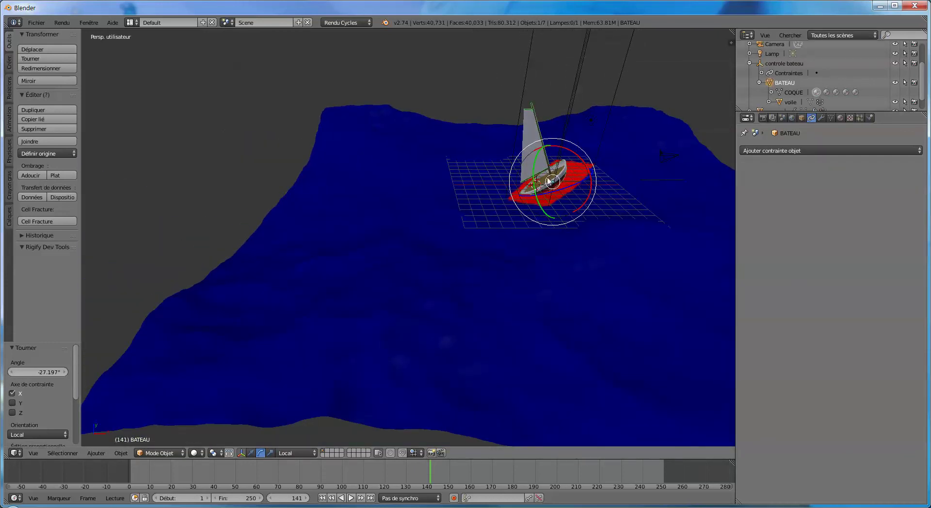
middle_drag(640, 164, 588, 140)
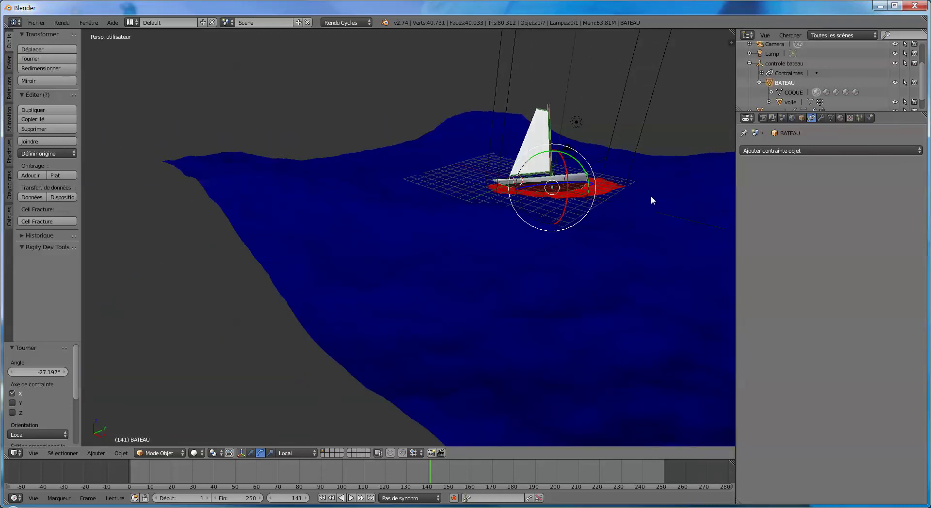
middle_drag(651, 200, 499, 221)
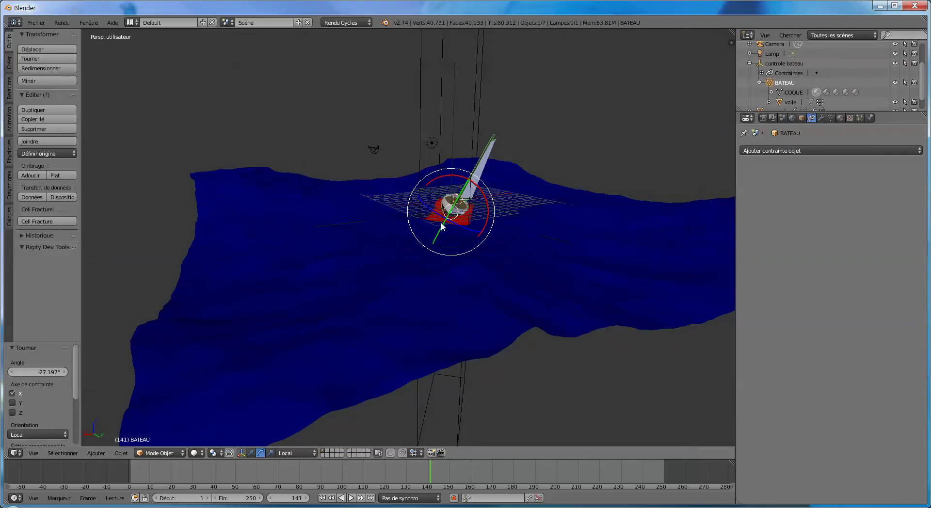
middle_drag(459, 252, 504, 223)
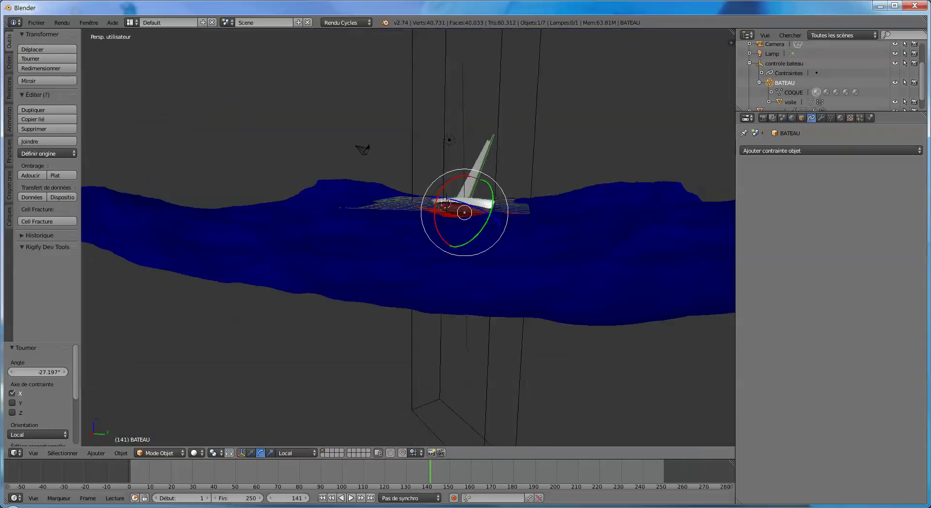
click(322, 498)
middle_drag(349, 369, 368, 429)
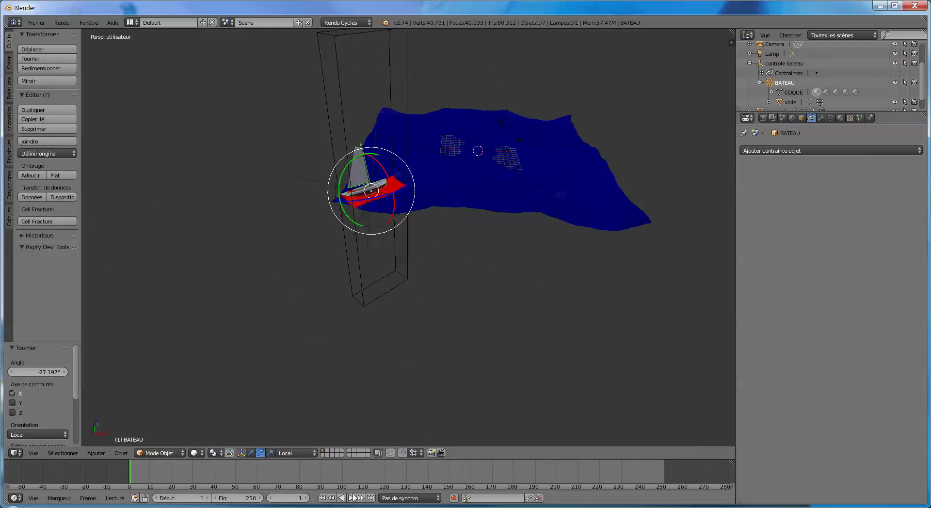
scroll(430, 180, up, 2)
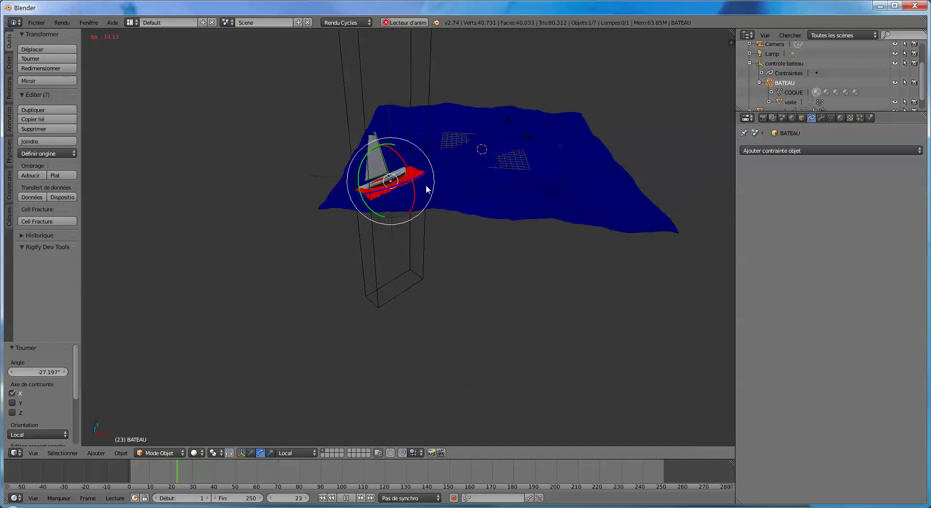
middle_drag(428, 192, 481, 156)
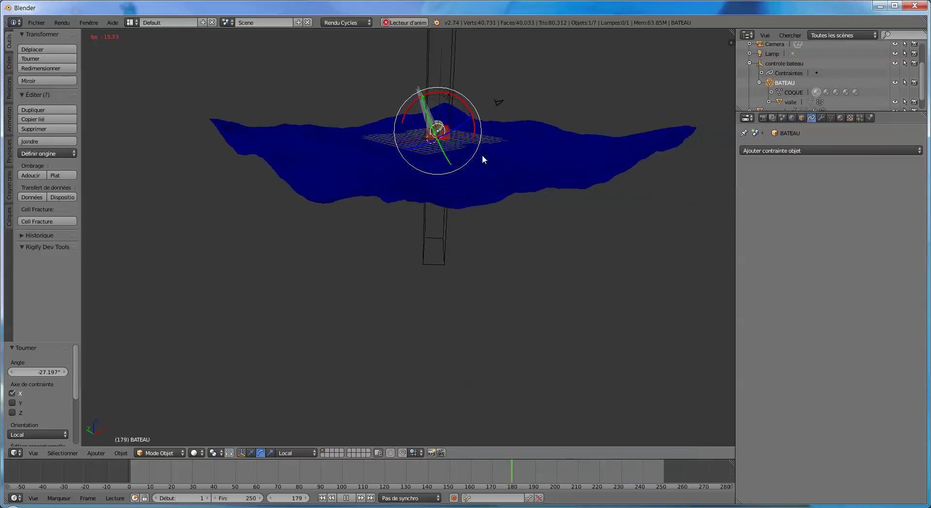
- Lock the 3D view to the BATEAU object so it follows the boat during playback
click(731, 43)
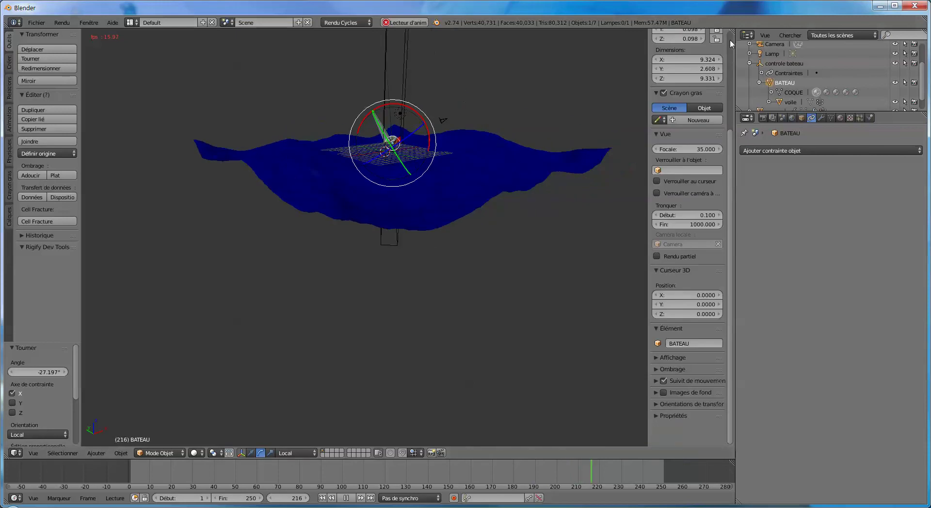
click(673, 171)
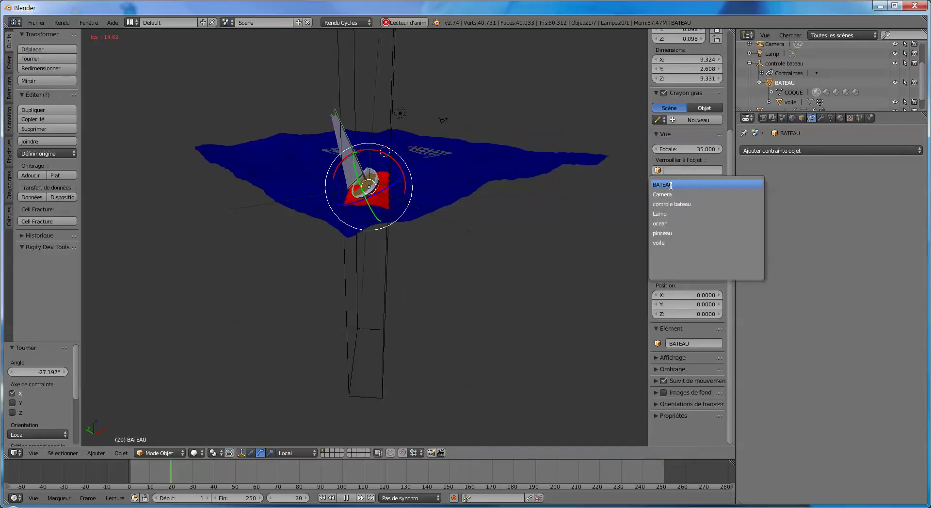
click(669, 185)
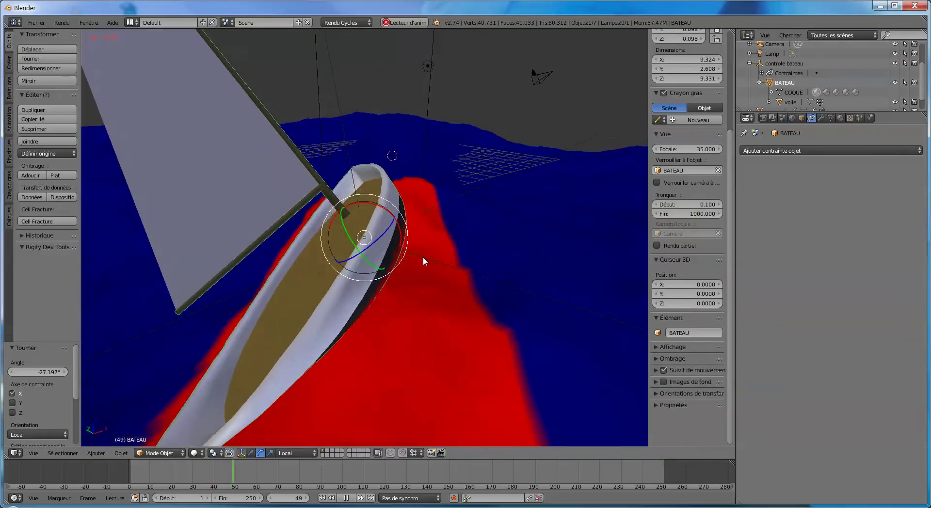
scroll(417, 267, down, 5)
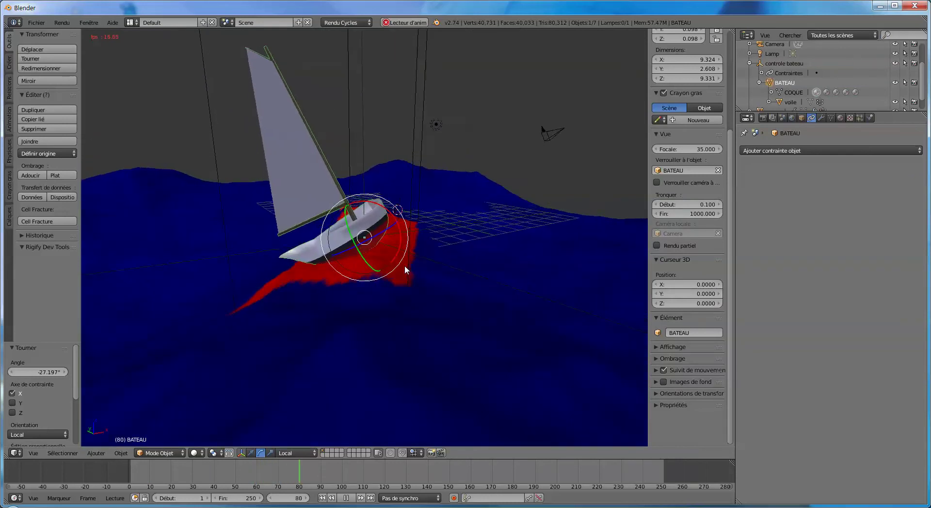